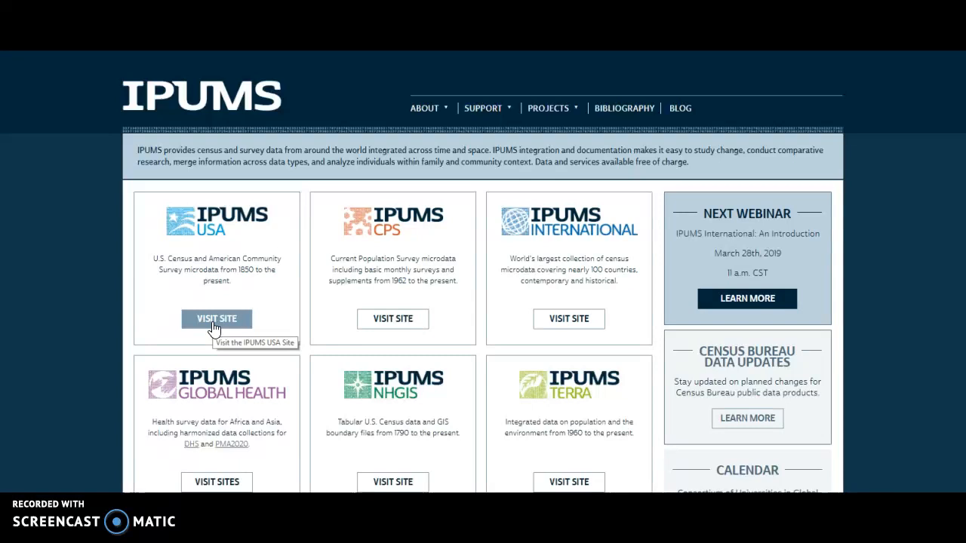
# Open the IPUMS USA data selection and add the household geographic variable STATEFIP to the data cart.
pyautogui.click(215, 325)
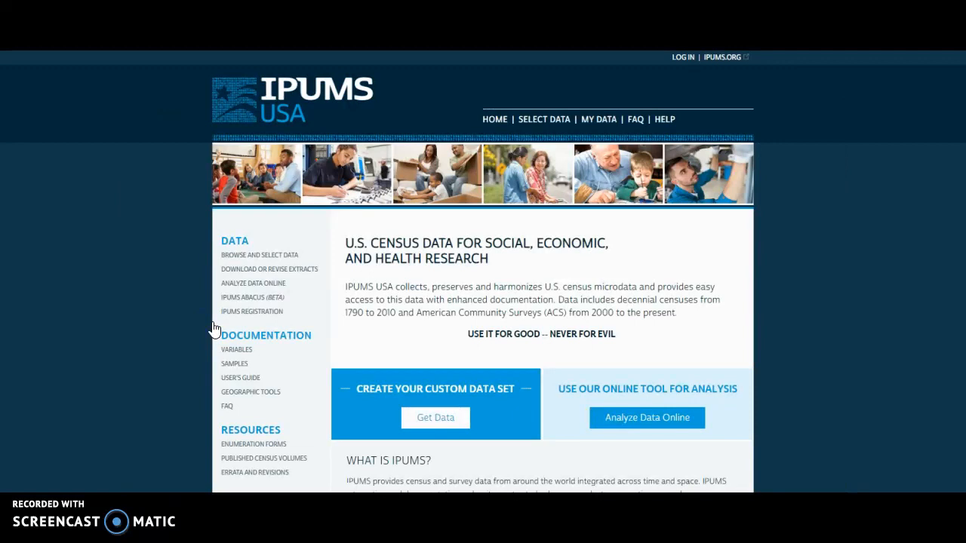
pyautogui.click(280, 257)
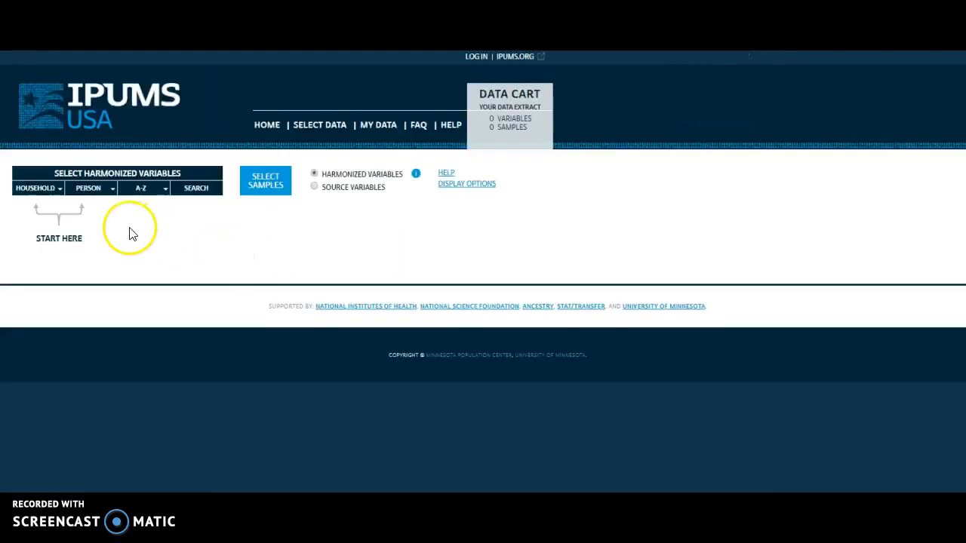
pyautogui.click(61, 188)
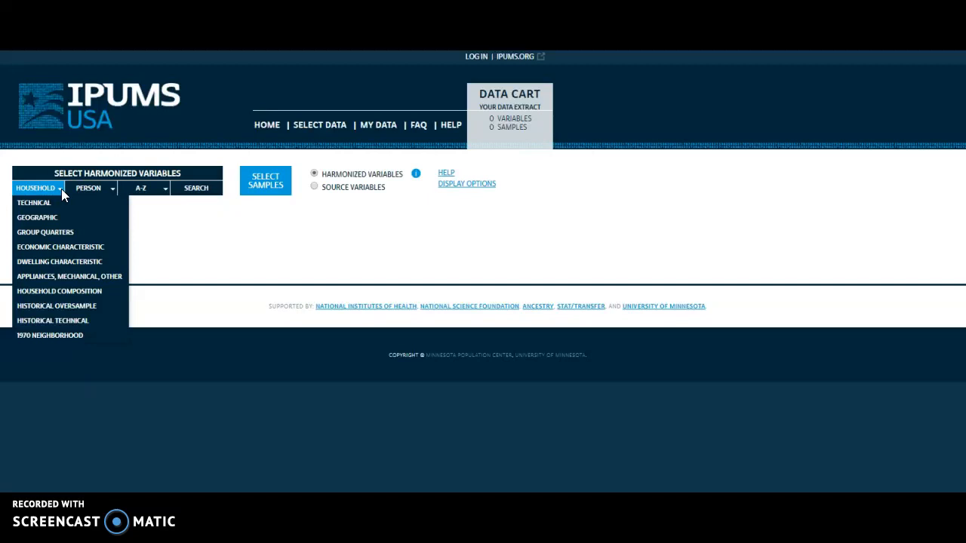
pyautogui.click(63, 218)
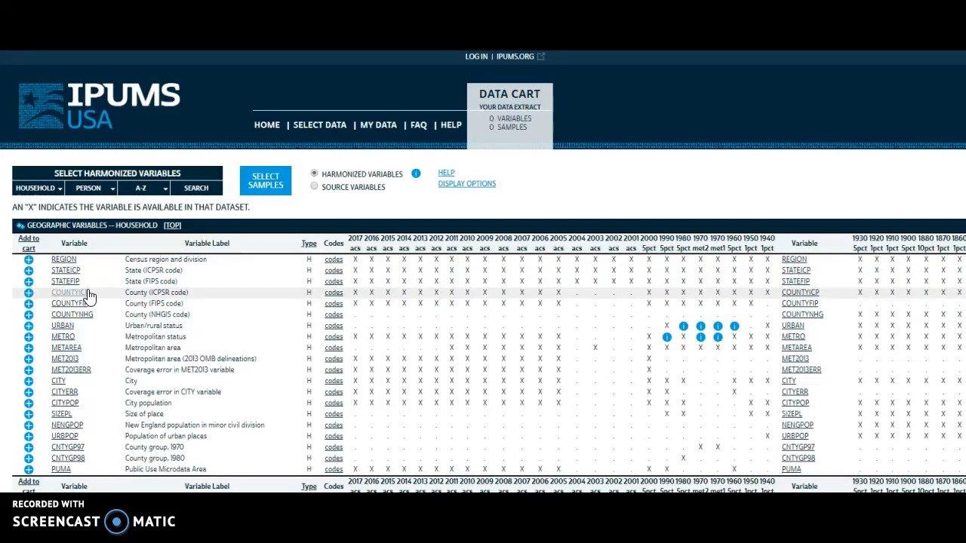
pyautogui.click(29, 282)
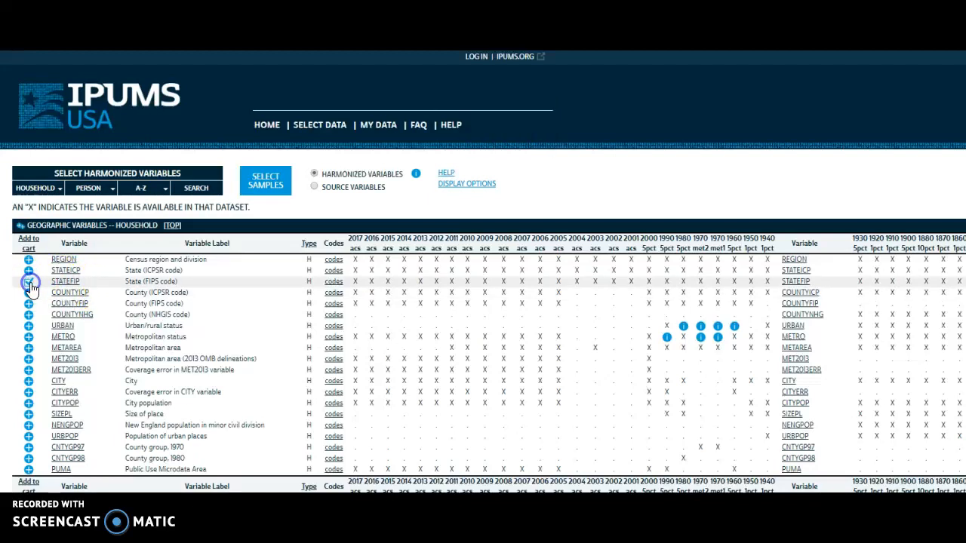
# Look up the code for Illinois in the STATEFIP variable's codes, then return to the variable list.
pyautogui.click(83, 280)
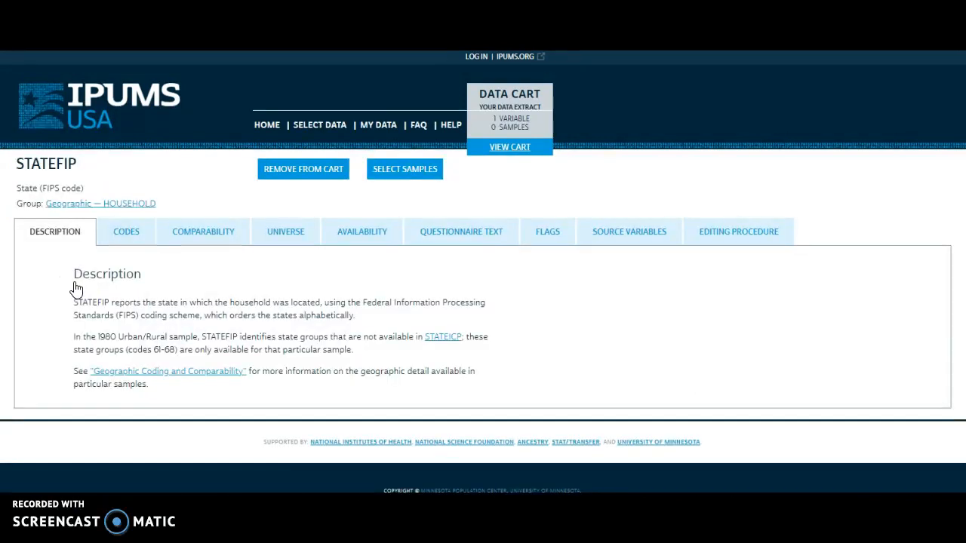
pyautogui.click(126, 235)
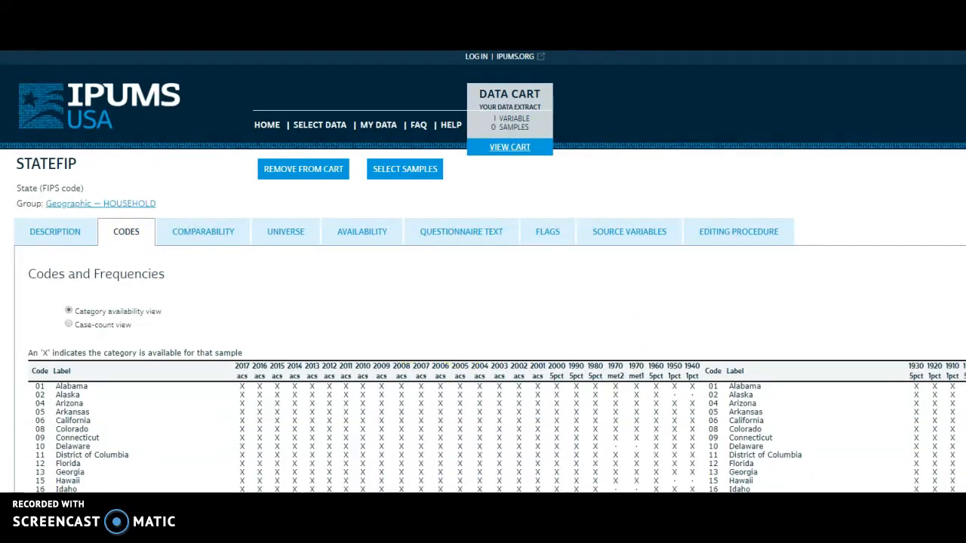
pyautogui.scroll(-3, 483, 302)
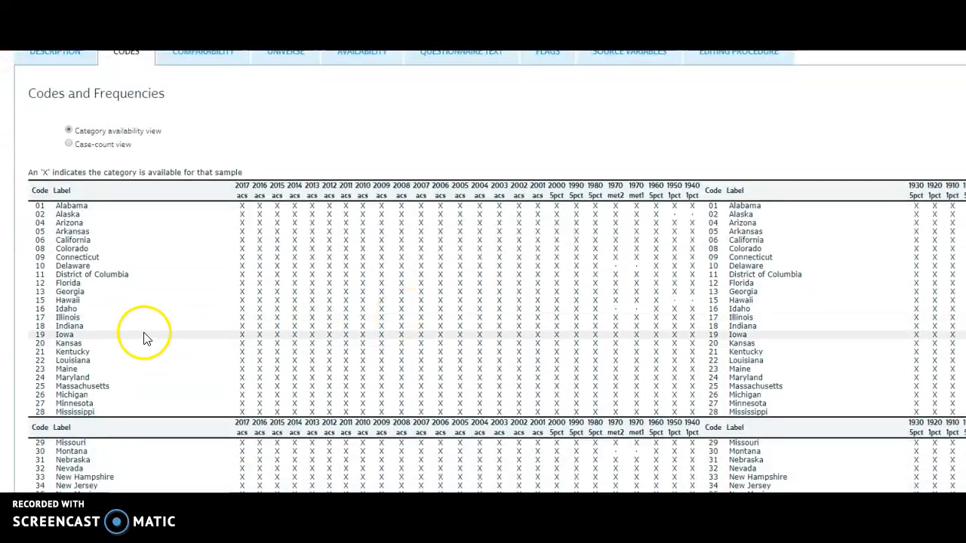
pyautogui.click(40, 317)
pyautogui.moveTo(43, 318); pyautogui.dragTo(45, 319)
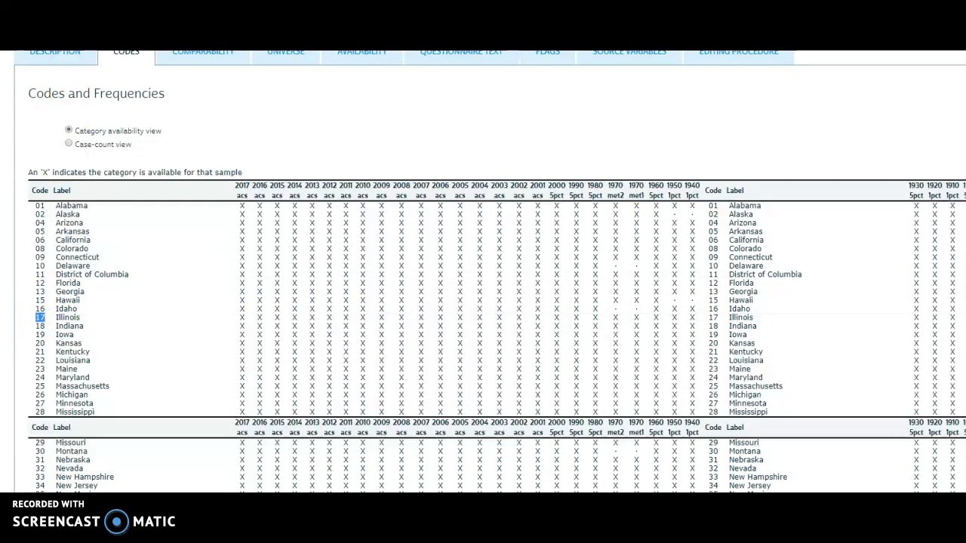
pyautogui.hotkey('alt', 'Left')
pyautogui.hotkey('alt', 'Left')
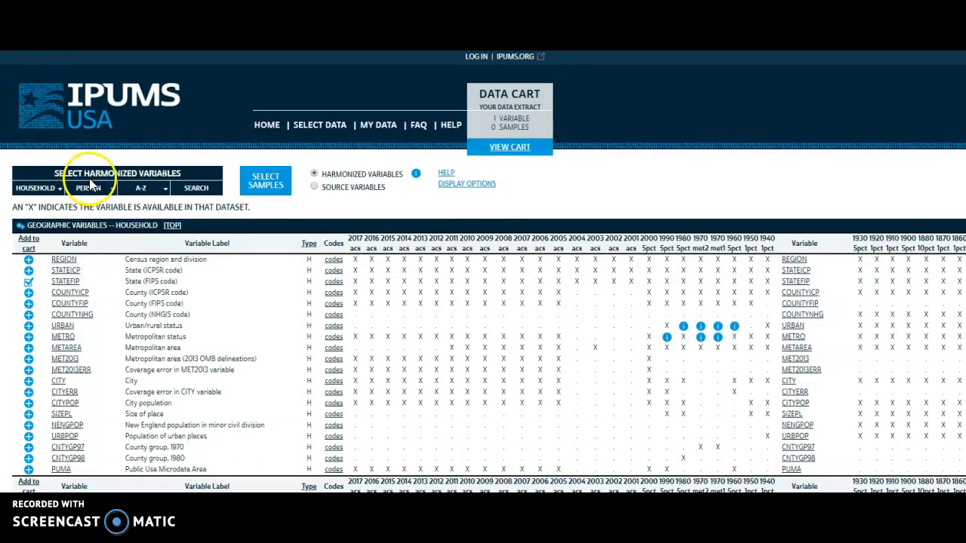
# Add the school attendance variable SCHOOL from the person-level education variables to the data cart.
pyautogui.moveTo(96, 194)
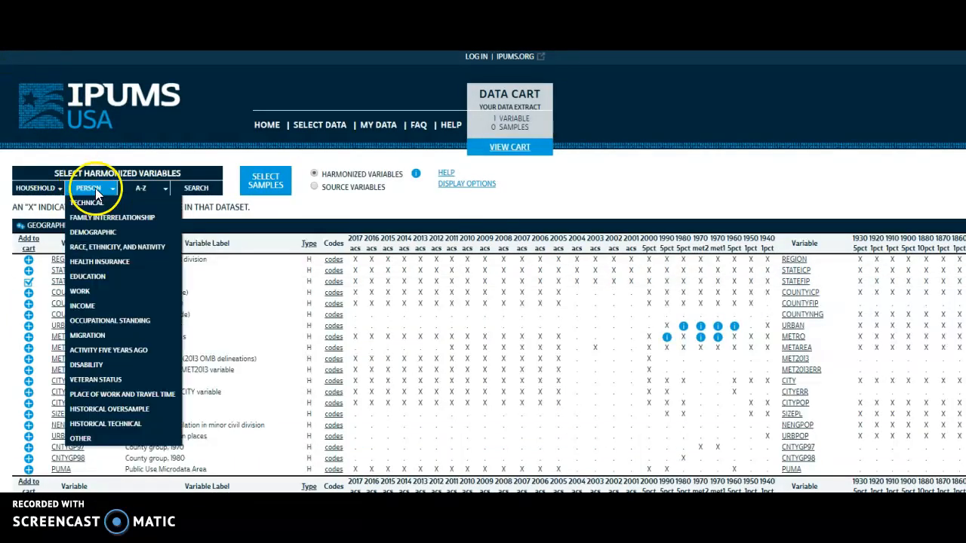
pyautogui.click(101, 280)
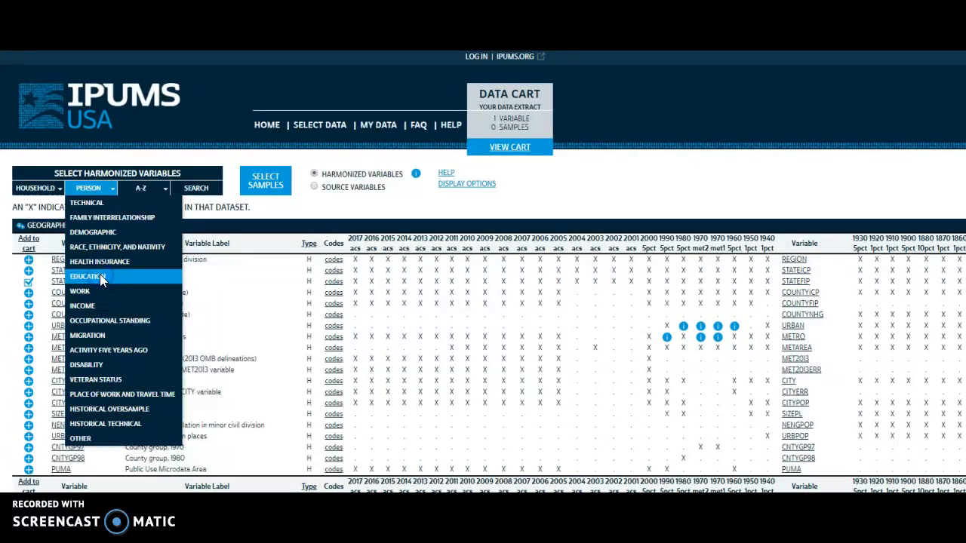
pyautogui.click(28, 260)
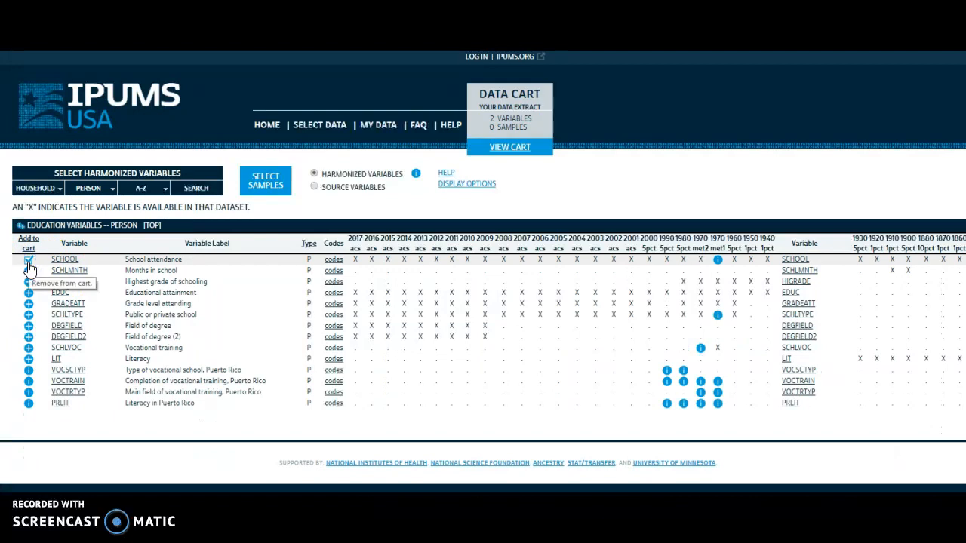
# Add the SEX variable from the person-level demographic variables to the data cart.
pyautogui.click(103, 187)
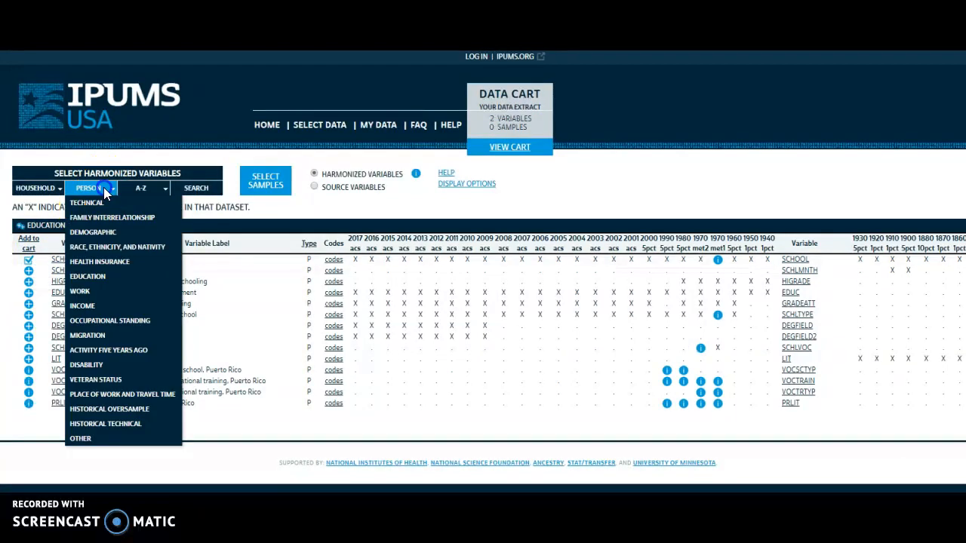
pyautogui.click(106, 235)
pyautogui.click(31, 284)
# Add the RACE variable from the person-level race, ethnicity, and nativity variables to the data cart.
pyautogui.moveTo(30, 285); pyautogui.dragTo(106, 194)
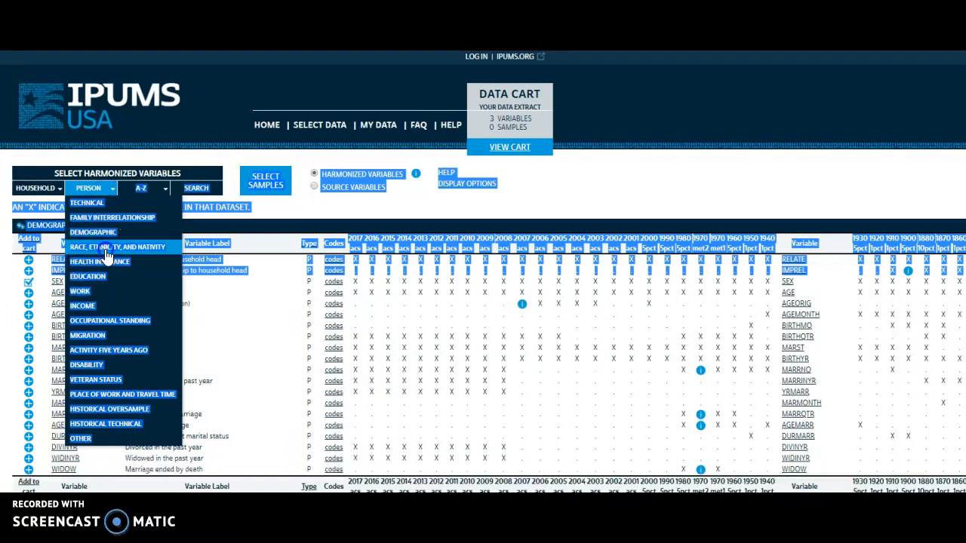
pyautogui.click(105, 249)
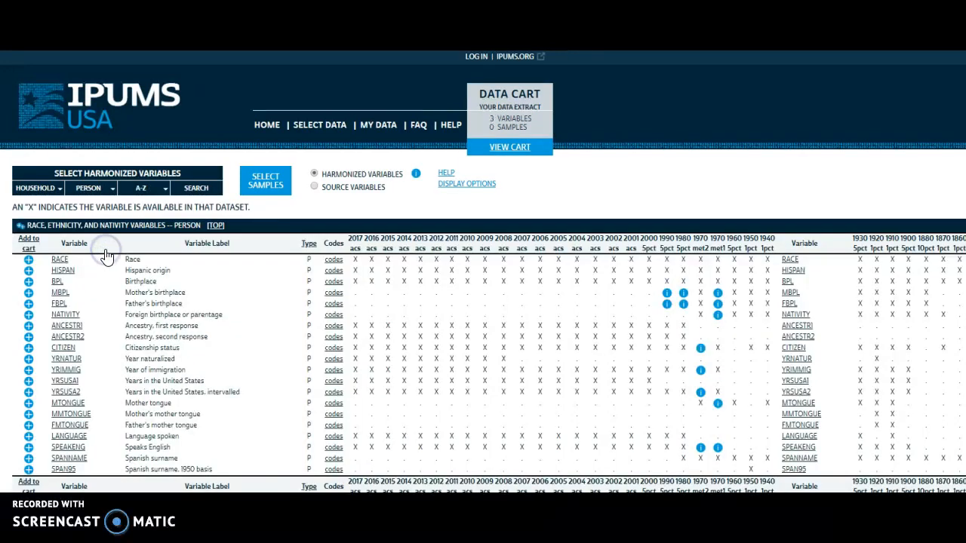
pyautogui.click(28, 259)
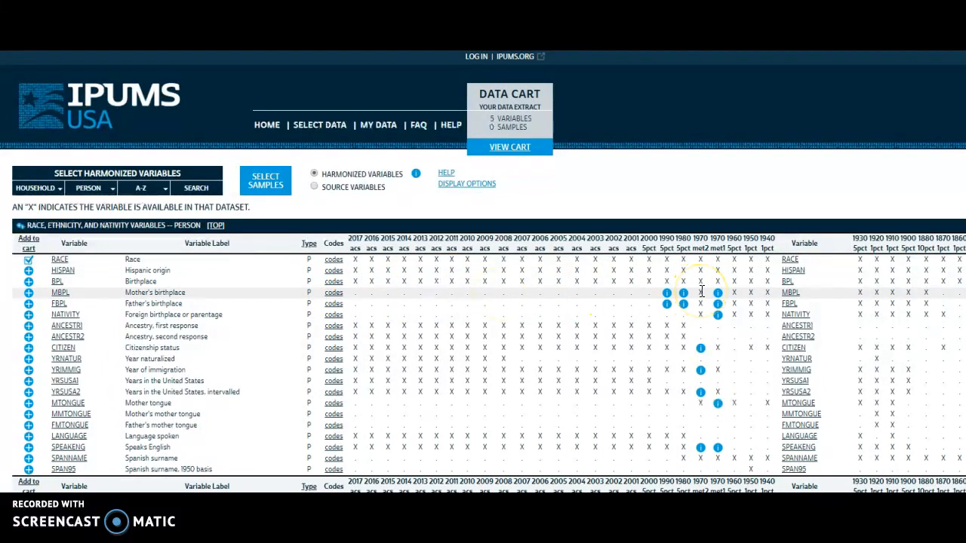
# Check the RACE variable's availability across sample years and review its general codes.
pyautogui.doubleClick(371, 258)
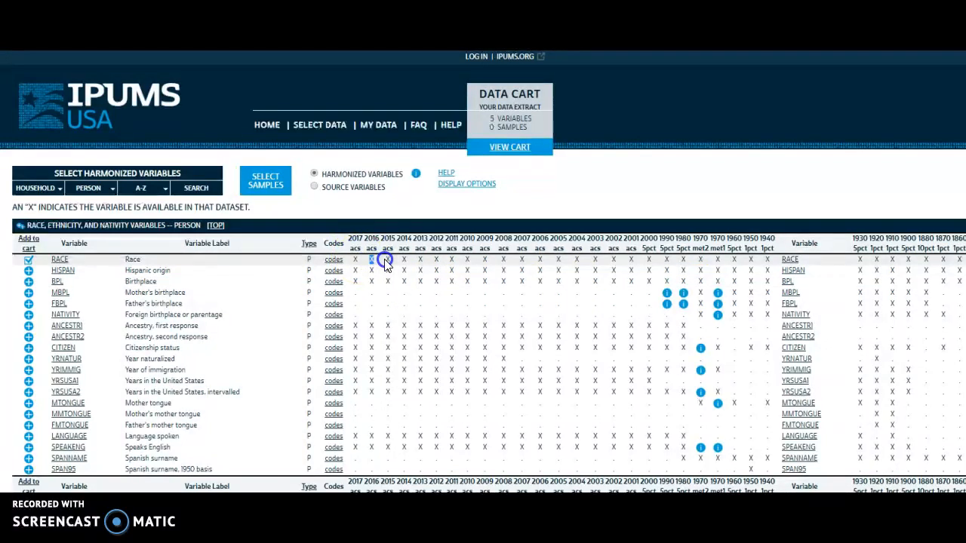
pyautogui.click(366, 282)
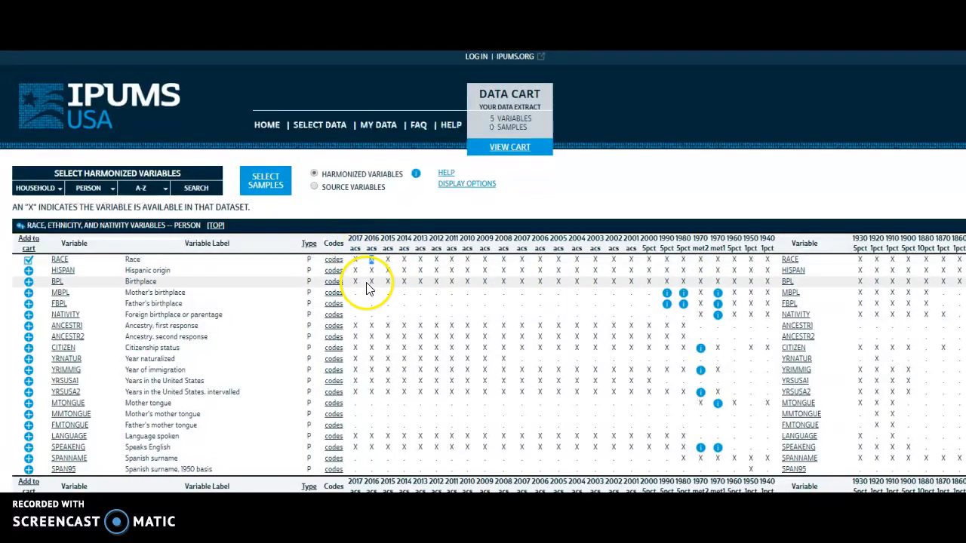
pyautogui.click(61, 260)
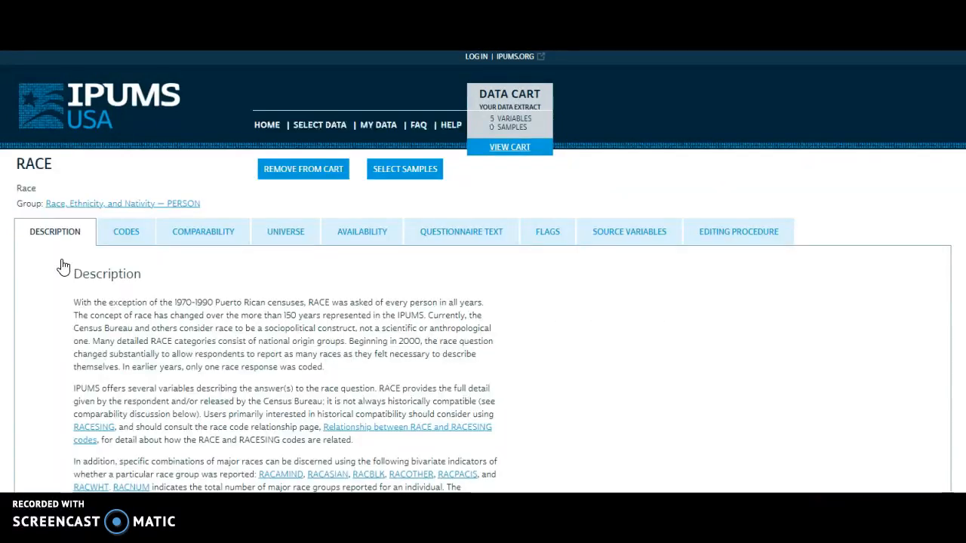
pyautogui.click(130, 233)
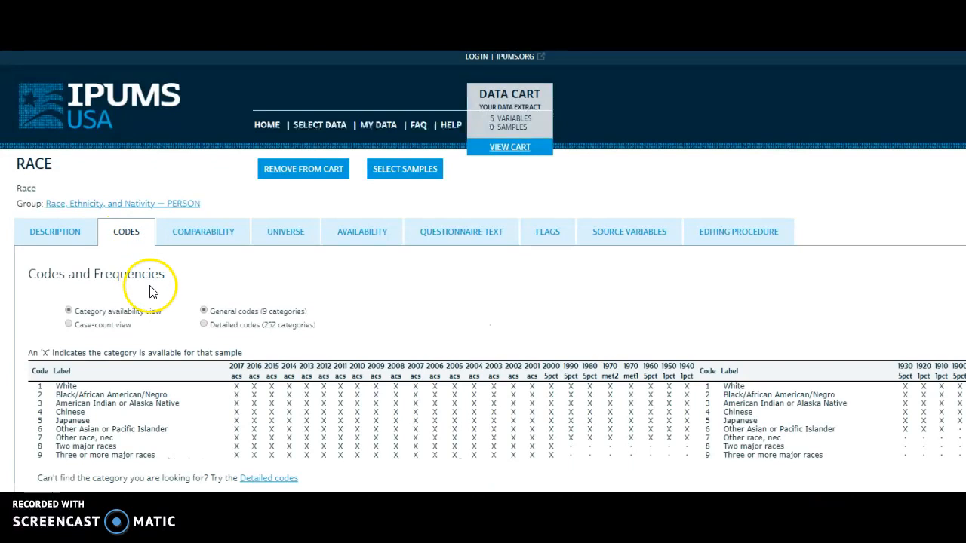
pyautogui.scroll(-3, 483, 271)
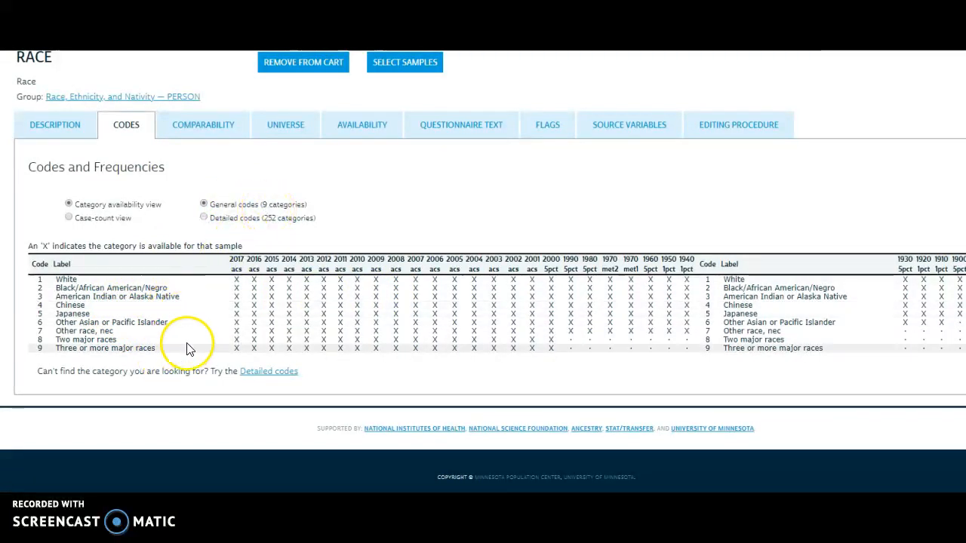
# Review the detailed codes of the RACE variable, switch back to general codes, and return to the variable list.
pyautogui.click(204, 218)
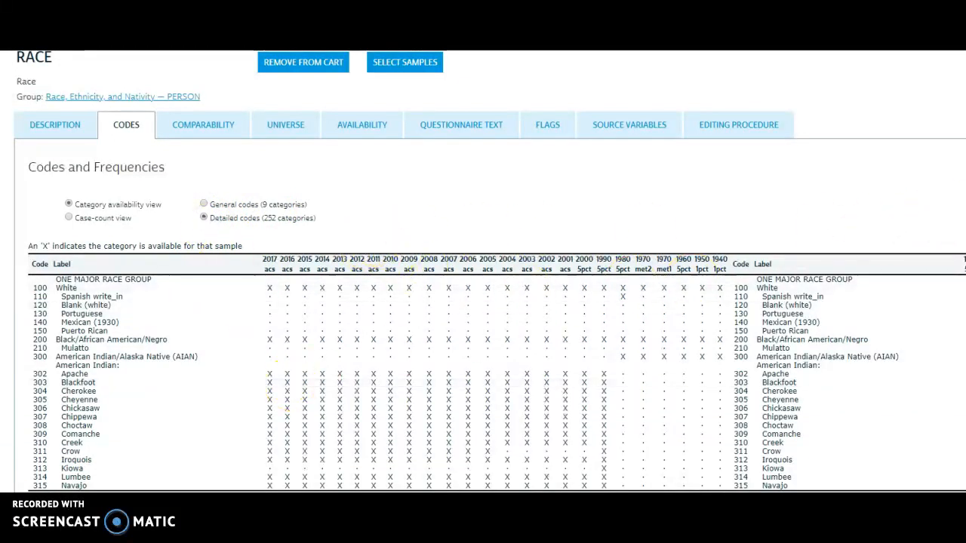
pyautogui.scroll(-6, 482, 272)
pyautogui.scroll(-4, 483, 272)
pyautogui.scroll(-1, 483, 272)
pyautogui.scroll(12, 483, 272)
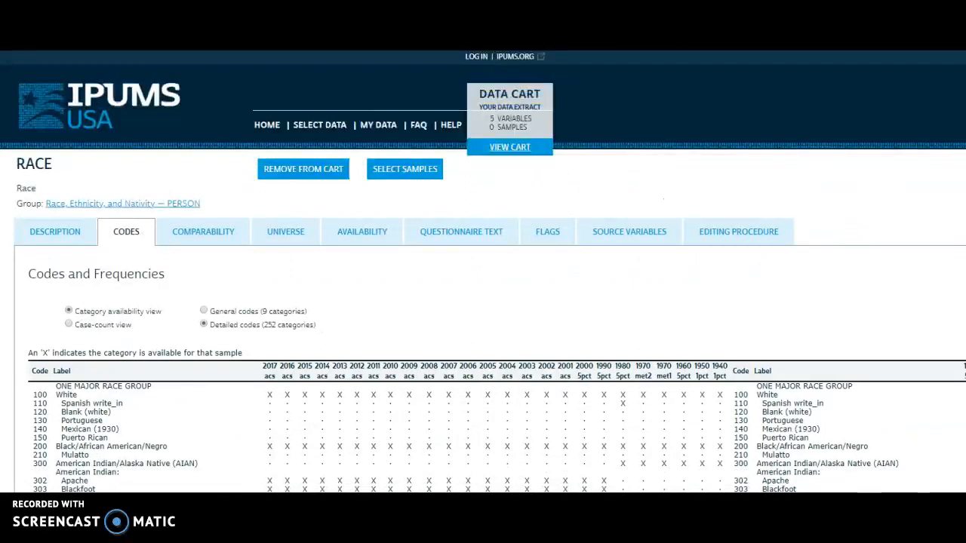
pyautogui.click(210, 313)
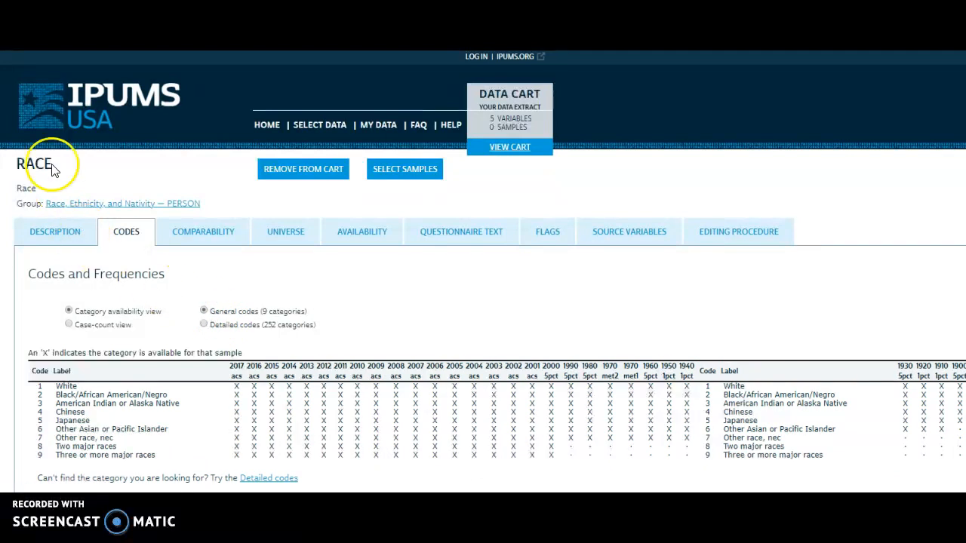
pyautogui.hotkey('alt', 'Left')
pyautogui.hotkey('alt', 'Left')
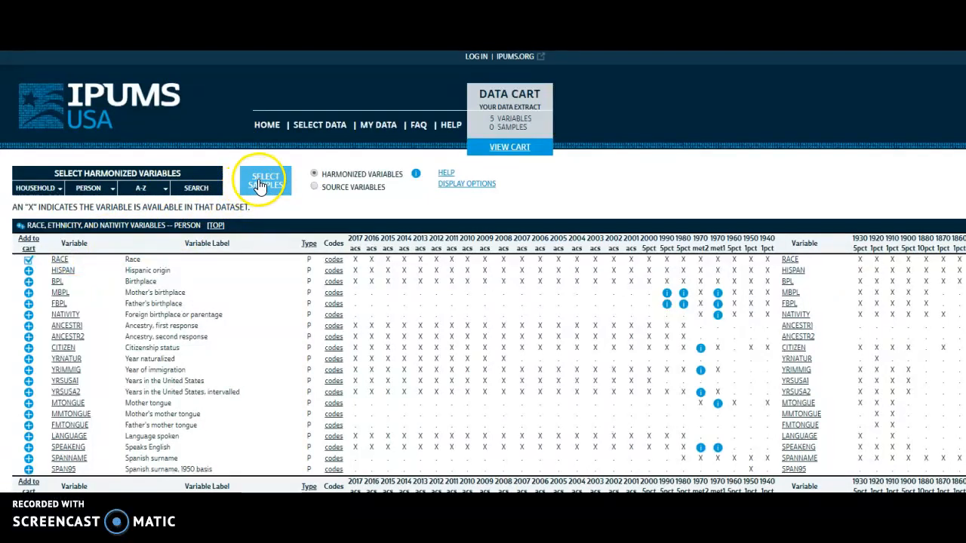
# Clear the default samples from each year, select only the 2017 ACS sample, and submit the sample selection.
pyautogui.moveTo(123, 191)
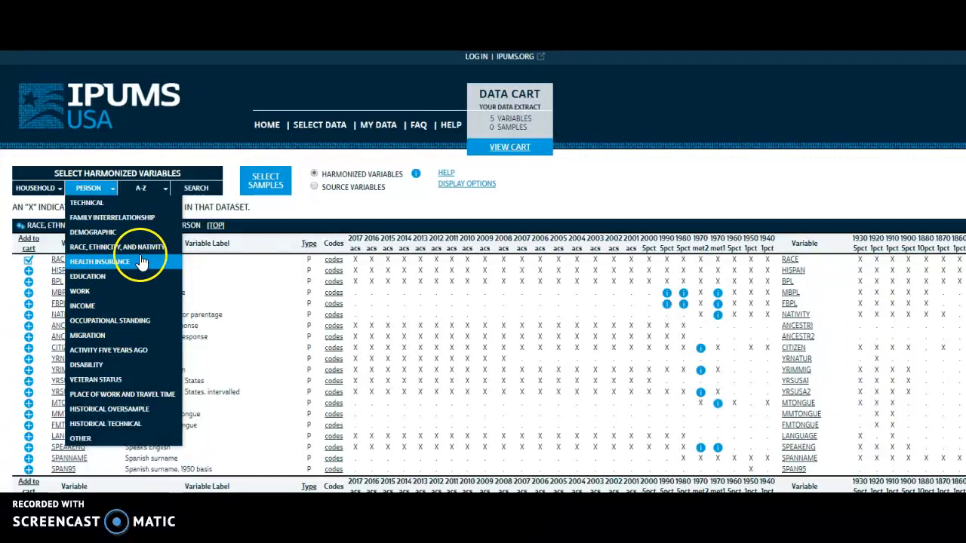
pyautogui.click(266, 183)
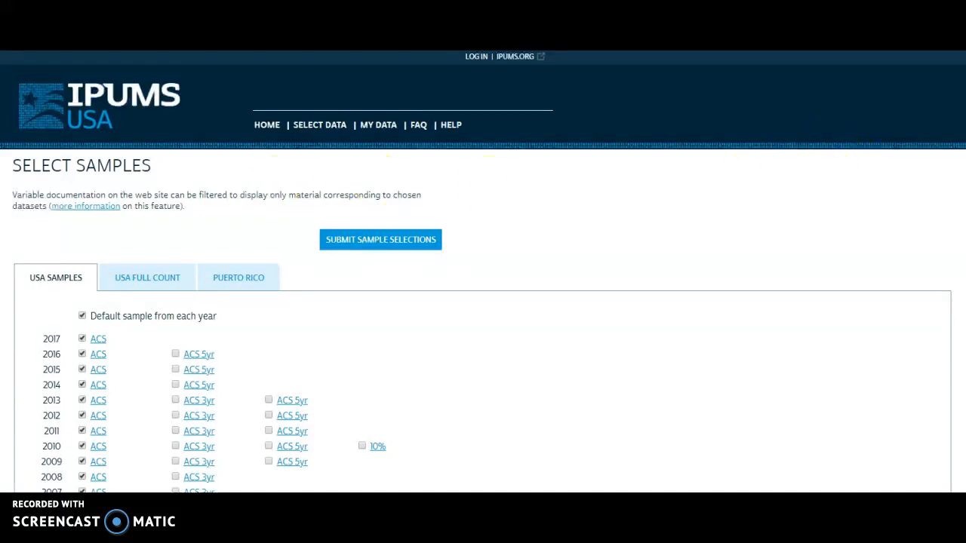
pyautogui.scroll(-1, 483, 302)
pyautogui.scroll(-2, 483, 272)
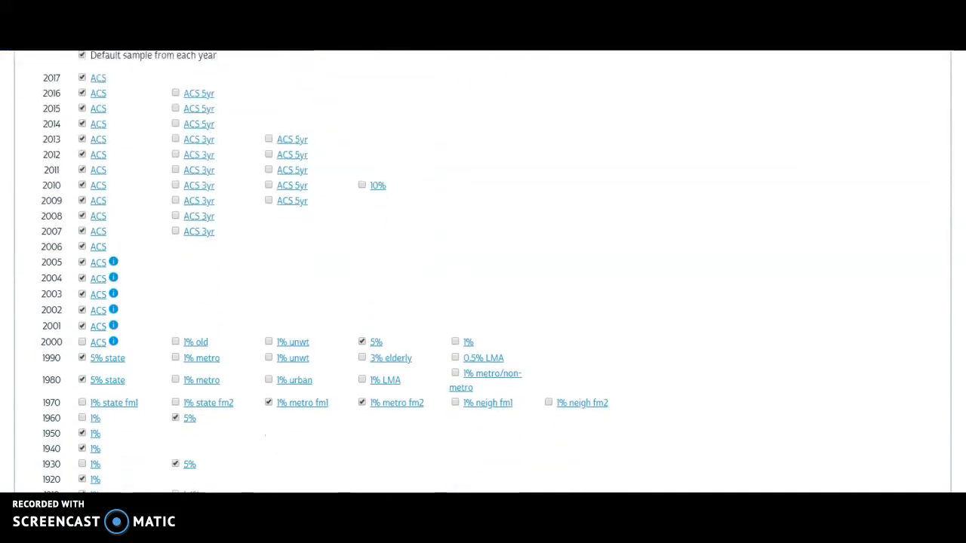
pyautogui.scroll(-2, 483, 272)
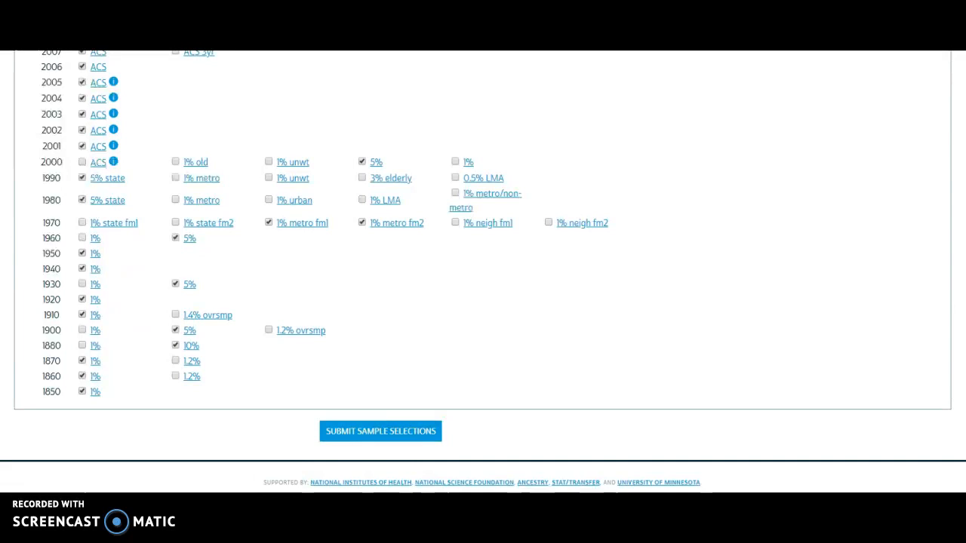
pyautogui.scroll(3, 483, 272)
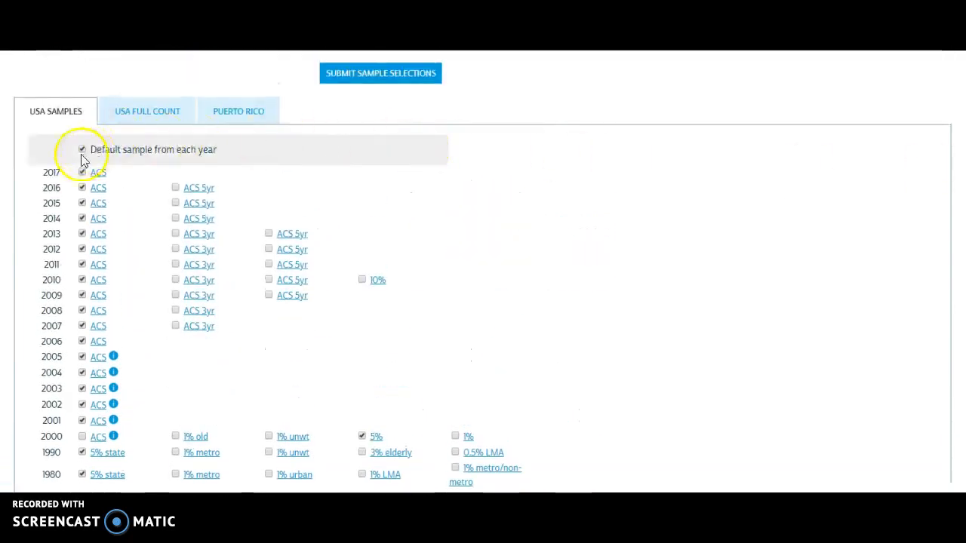
pyautogui.click(83, 151)
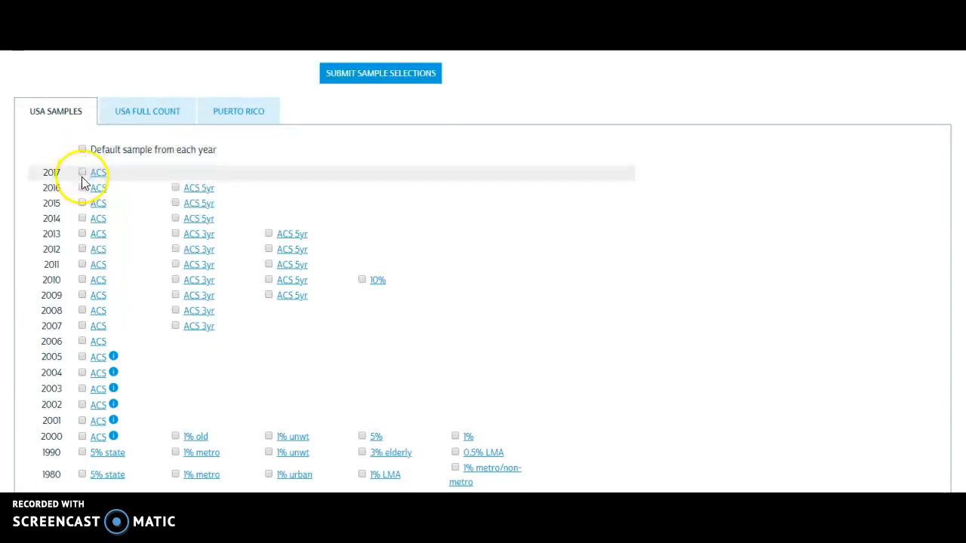
pyautogui.click(82, 173)
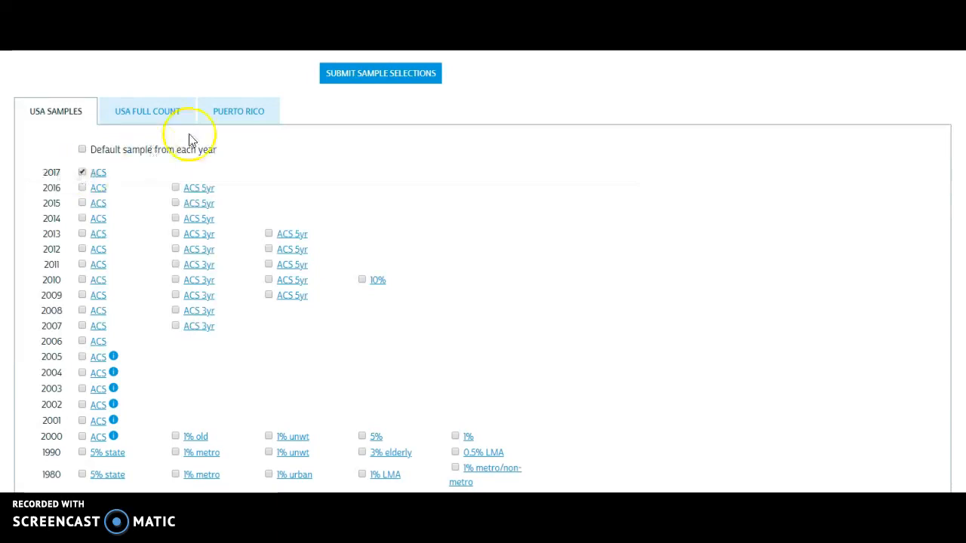
pyautogui.click(384, 79)
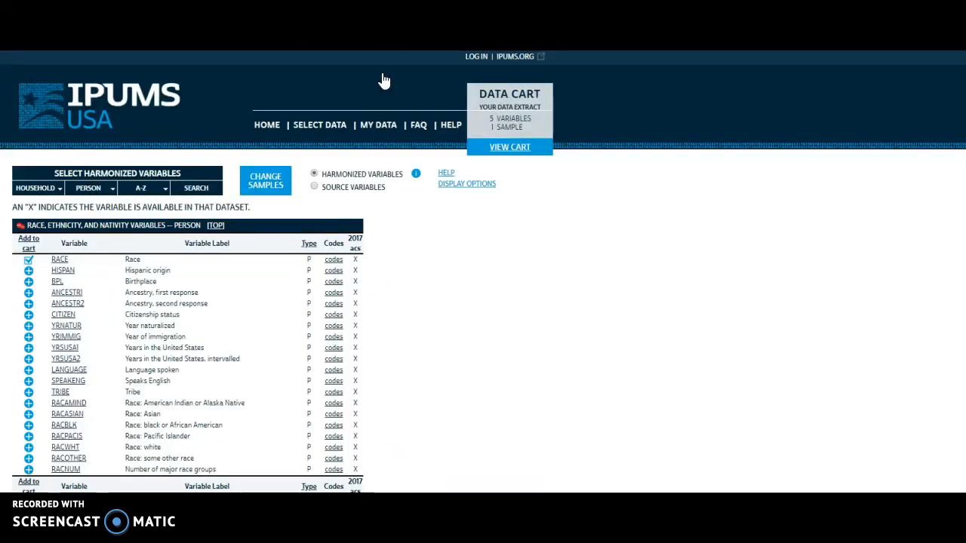
pyautogui.click(253, 268)
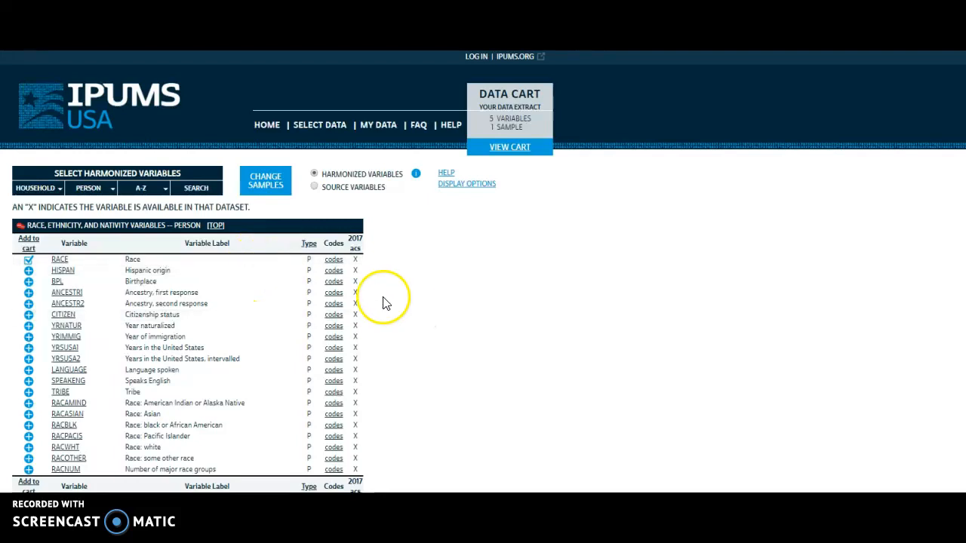
# Open the data cart and remove the preselected DATANUM, SERIAL, CBSERIAL, HHWT, GQ and PERNUM variables.
pyautogui.click(511, 148)
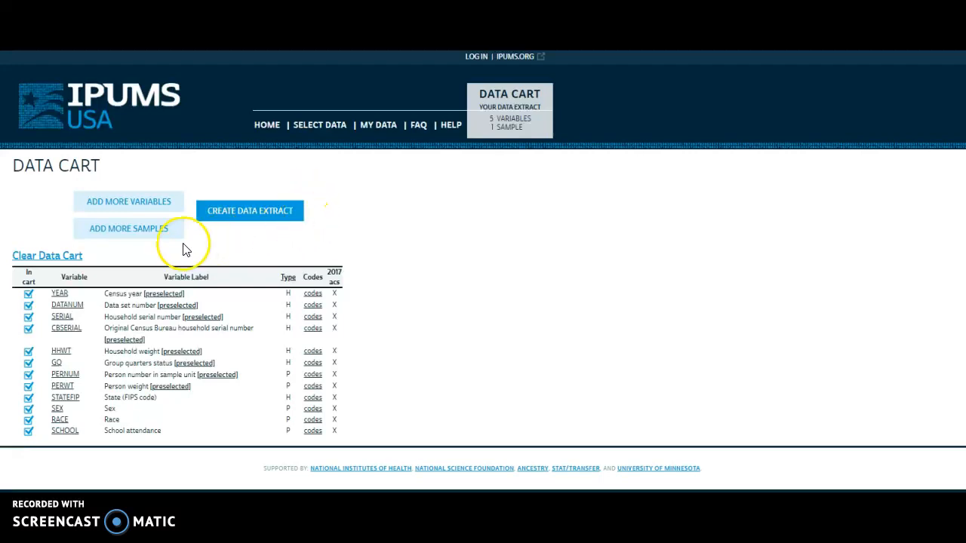
pyautogui.click(28, 304)
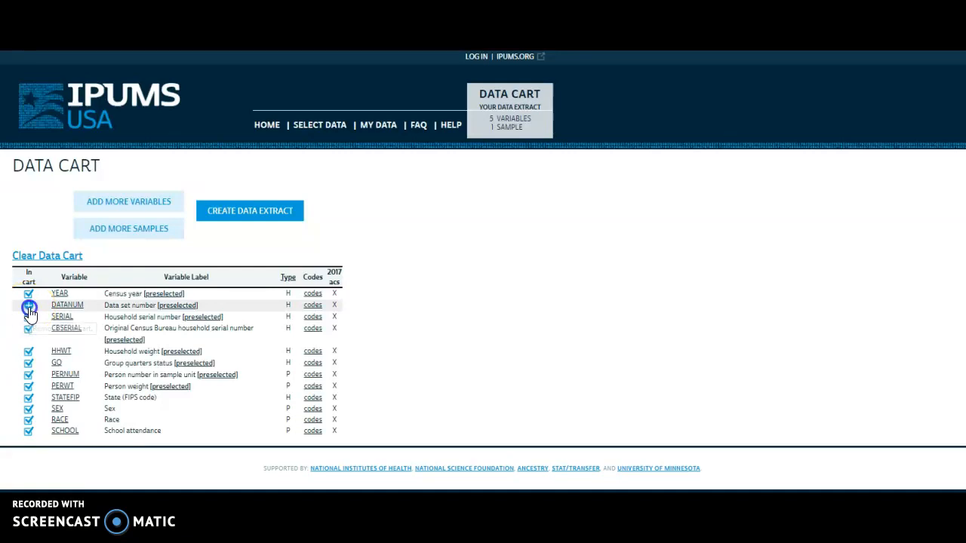
pyautogui.click(27, 317)
pyautogui.click(29, 332)
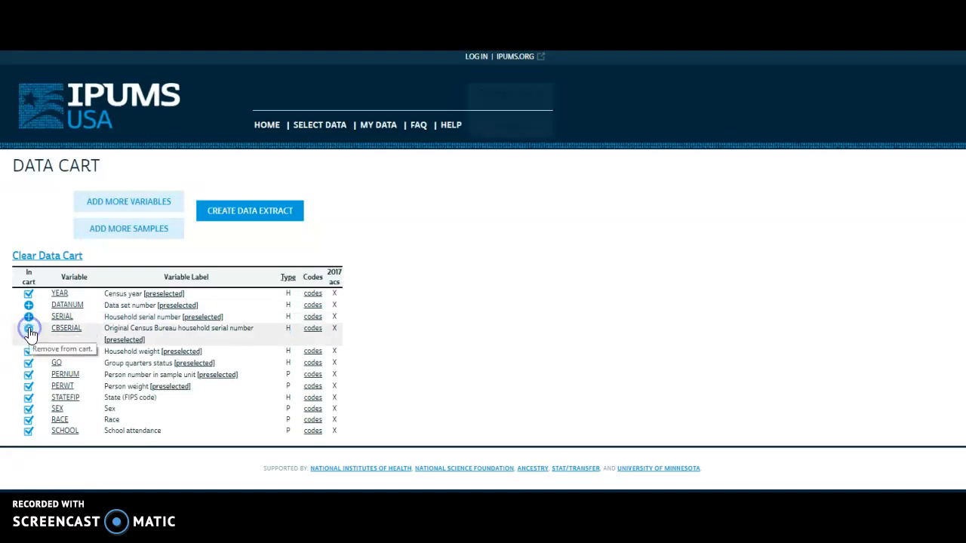
pyautogui.click(28, 352)
pyautogui.click(30, 365)
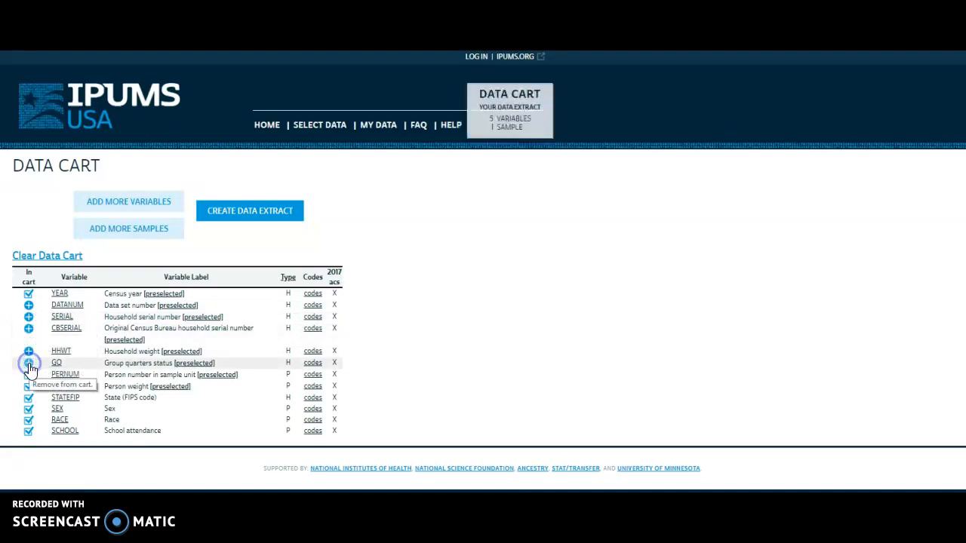
pyautogui.click(28, 375)
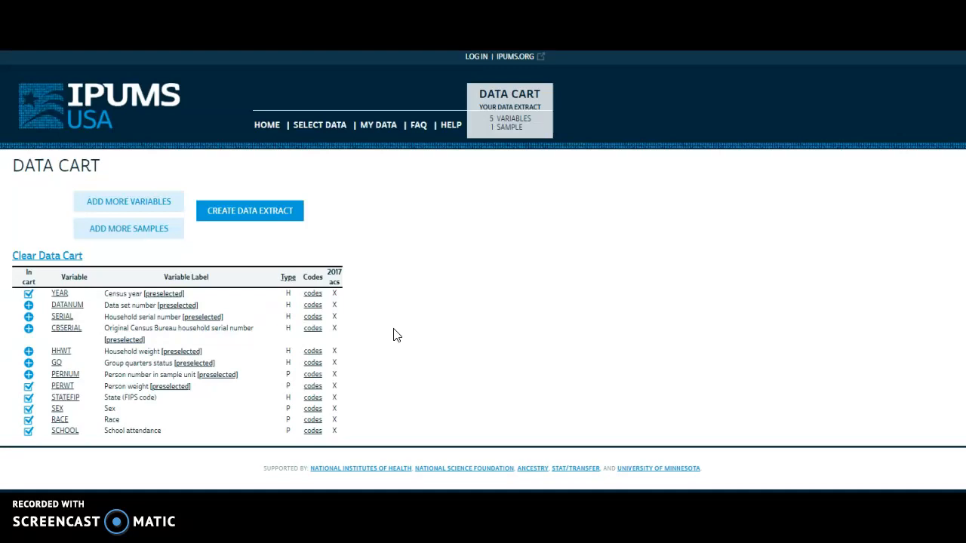
# Start creating the data extract and change its data format to .csv.
pyautogui.click(254, 213)
pyautogui.click(254, 213)
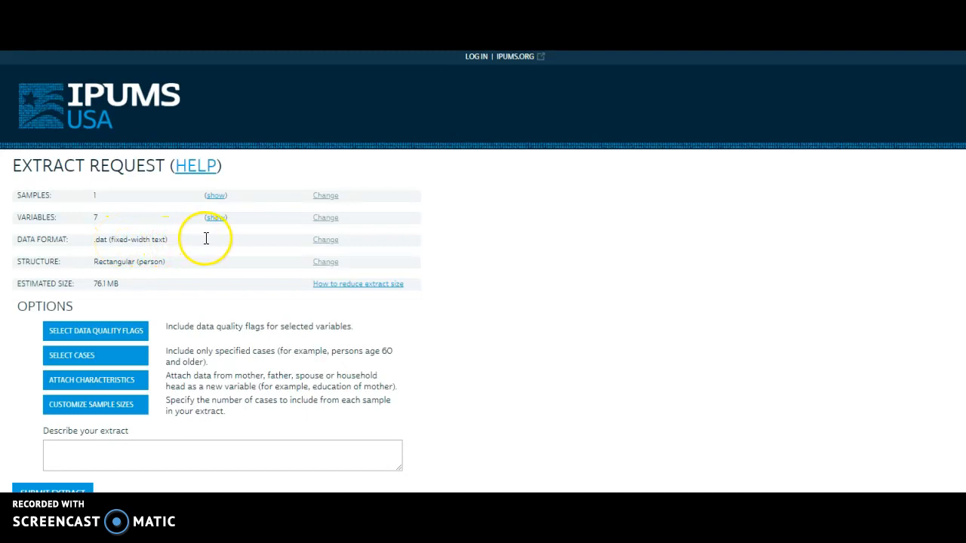
pyautogui.click(325, 241)
pyautogui.click(19, 286)
pyautogui.click(42, 430)
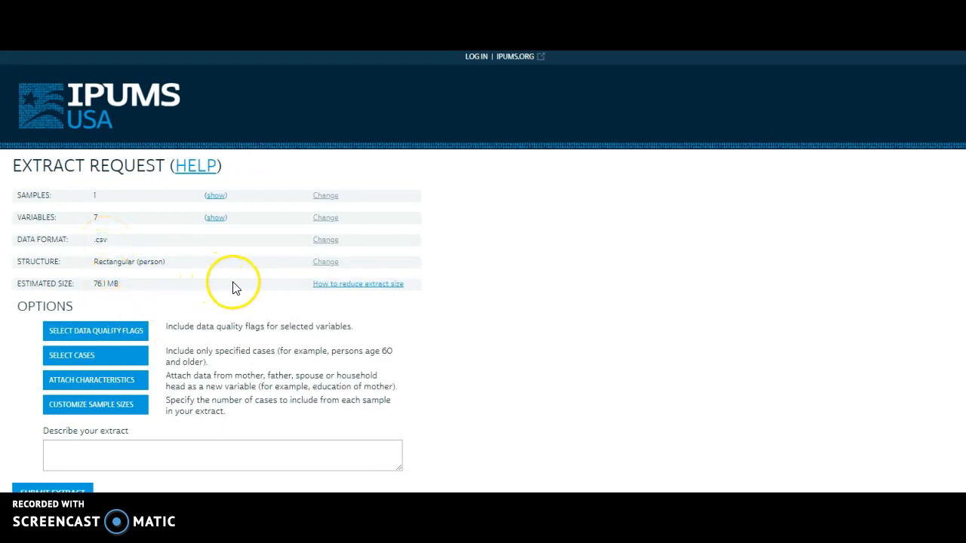
# Choose STATEFIP and SEX as the variables for case selection and submit the choice.
pyautogui.click(83, 357)
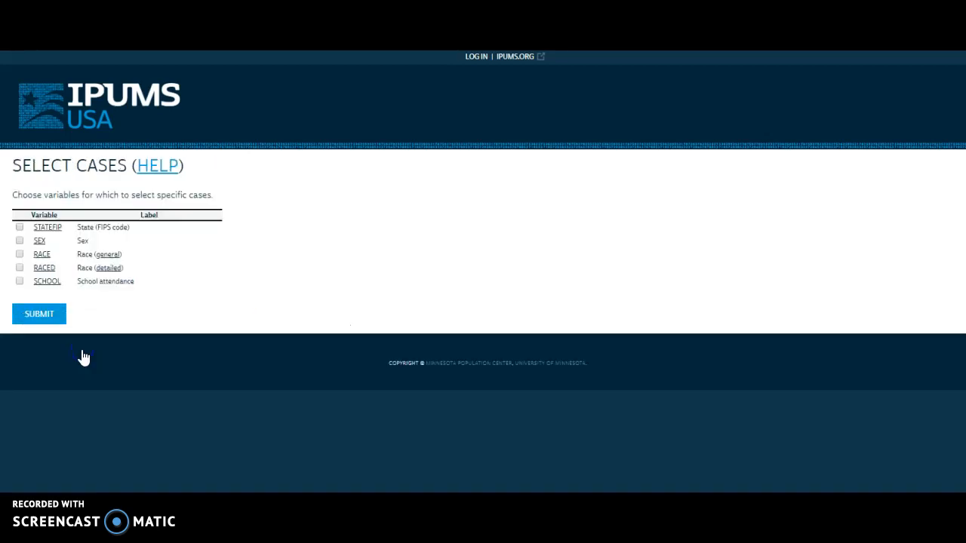
pyautogui.click(20, 228)
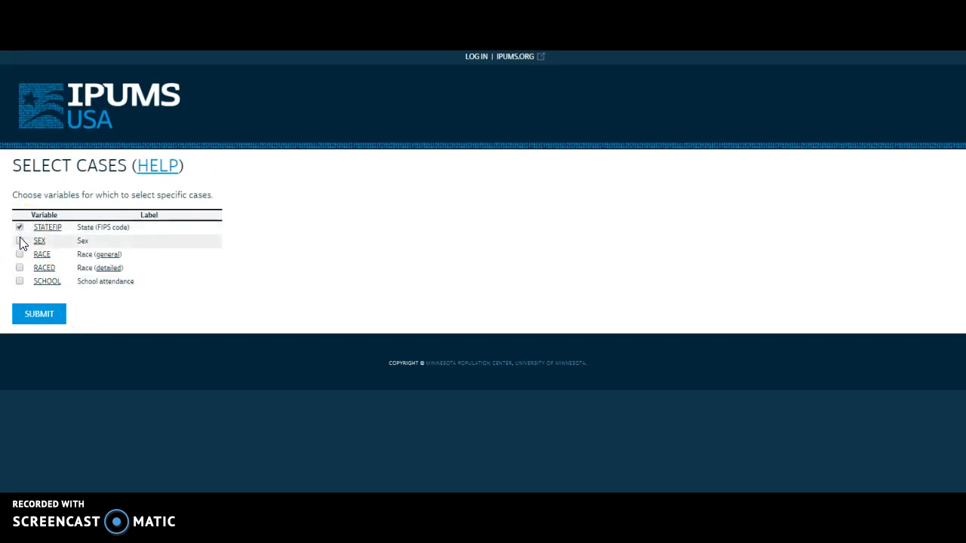
pyautogui.click(20, 240)
pyautogui.click(39, 315)
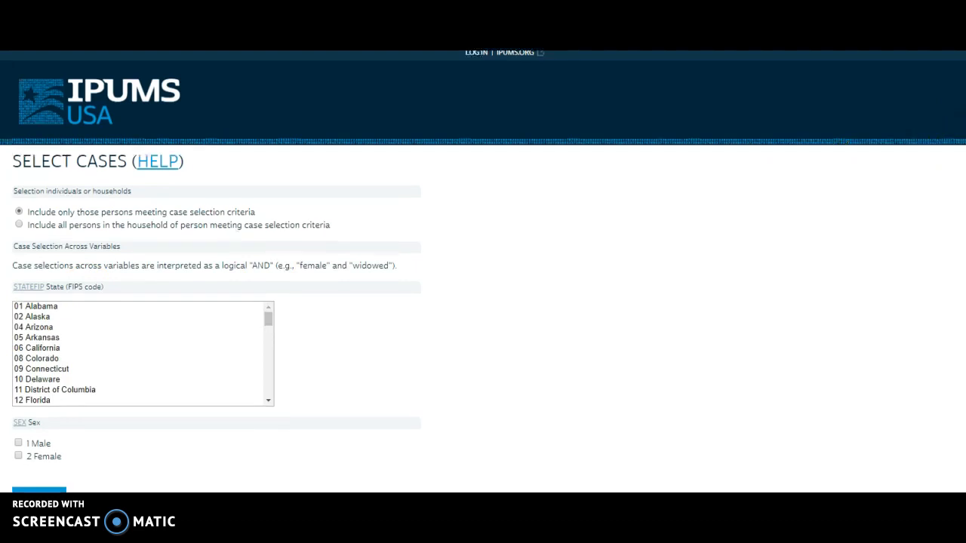
# Restrict the cases to state 17 Illinois and sex 1 Male, and submit the case selection.
pyautogui.scroll(-1, 483, 272)
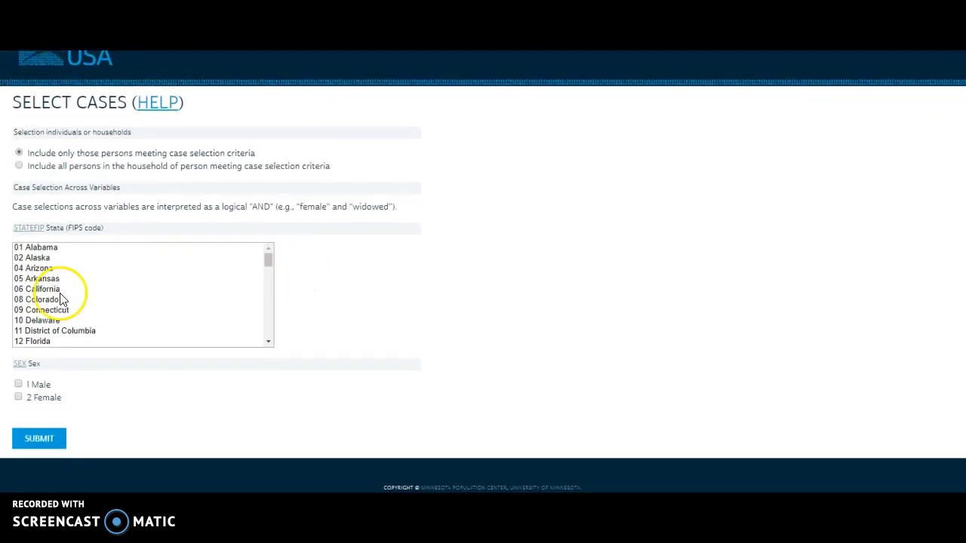
pyautogui.moveTo(271, 265); pyautogui.dragTo(271, 272)
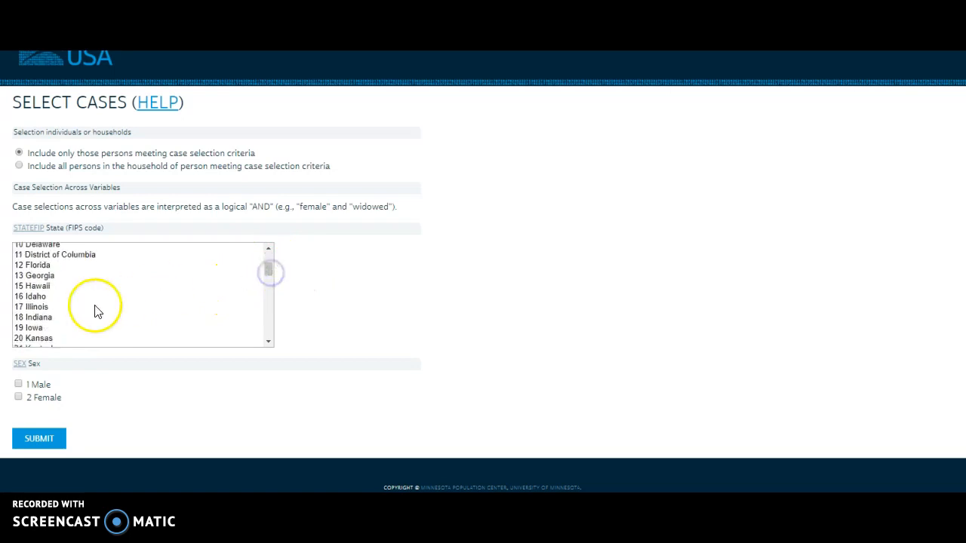
pyautogui.click(45, 307)
pyautogui.click(18, 385)
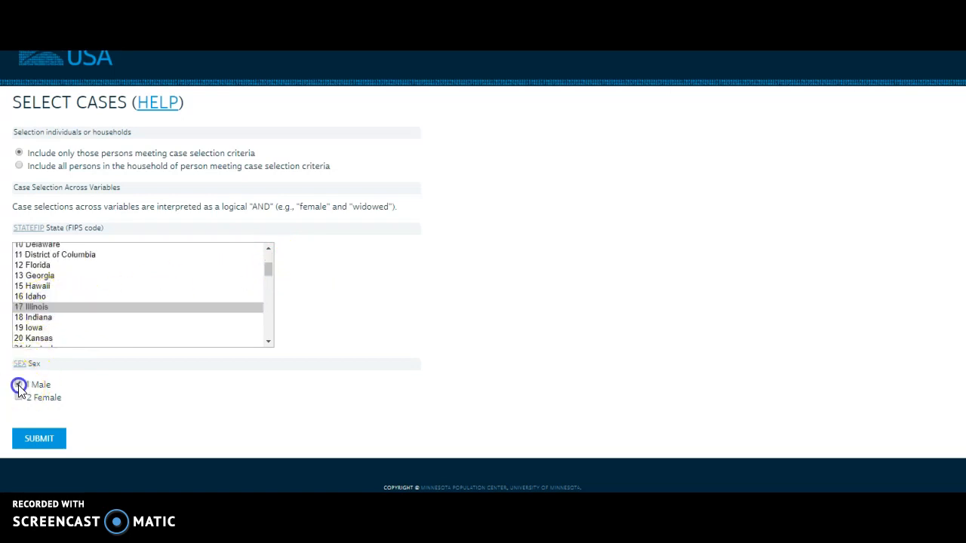
pyautogui.click(39, 438)
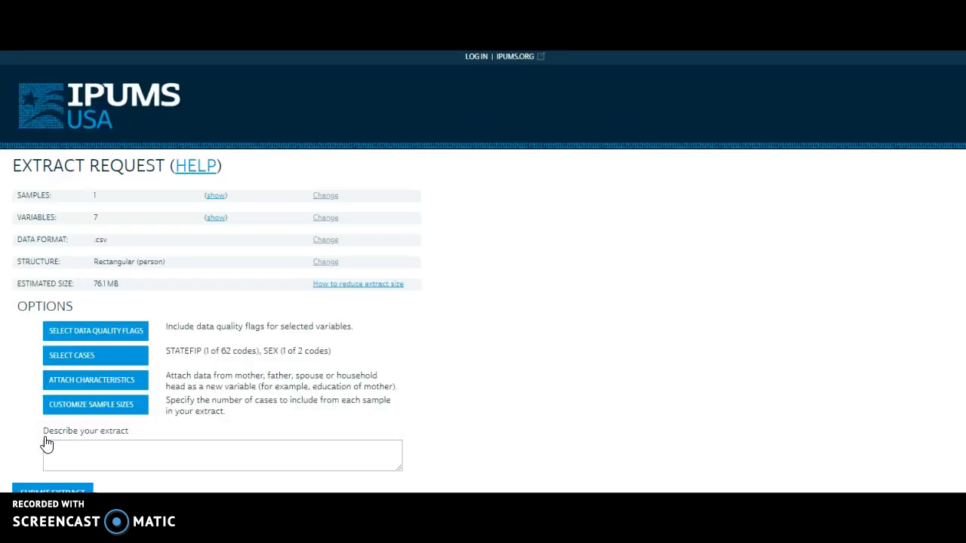
# Describe the extract as "slfdkj lsjd f;aojsd" and submit the extract request.
pyautogui.click(60, 446)
pyautogui.write('slfdkj lsjd f;aojsd')
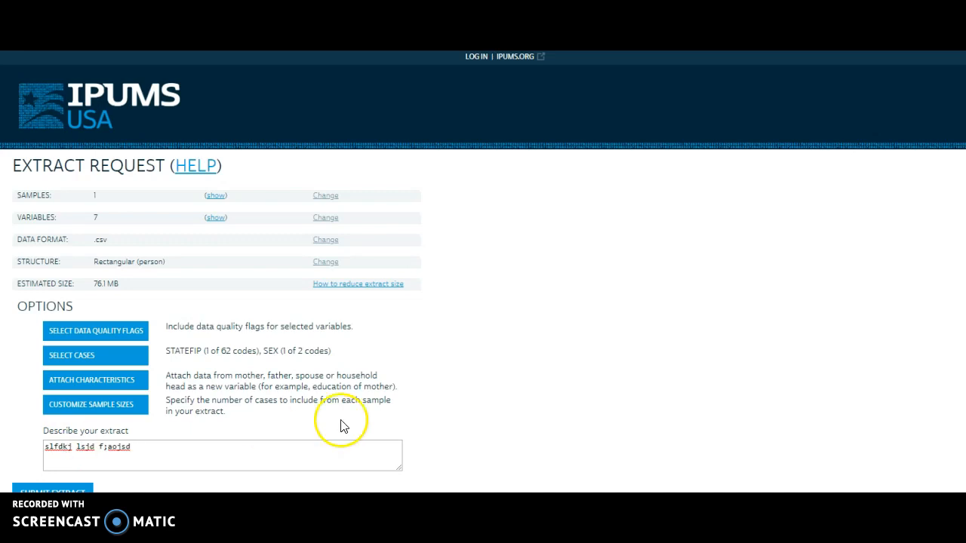
pyautogui.scroll(-2, 959, 275)
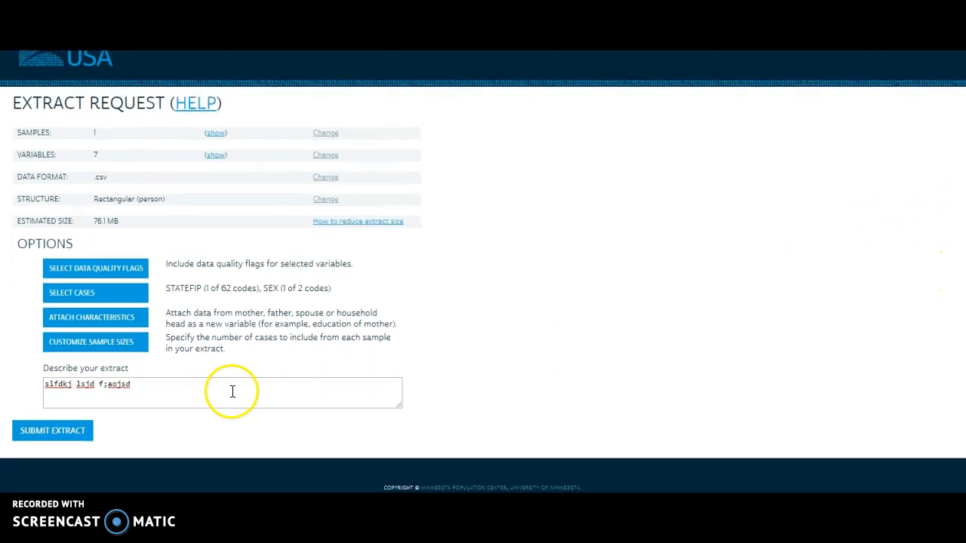
pyautogui.click(66, 431)
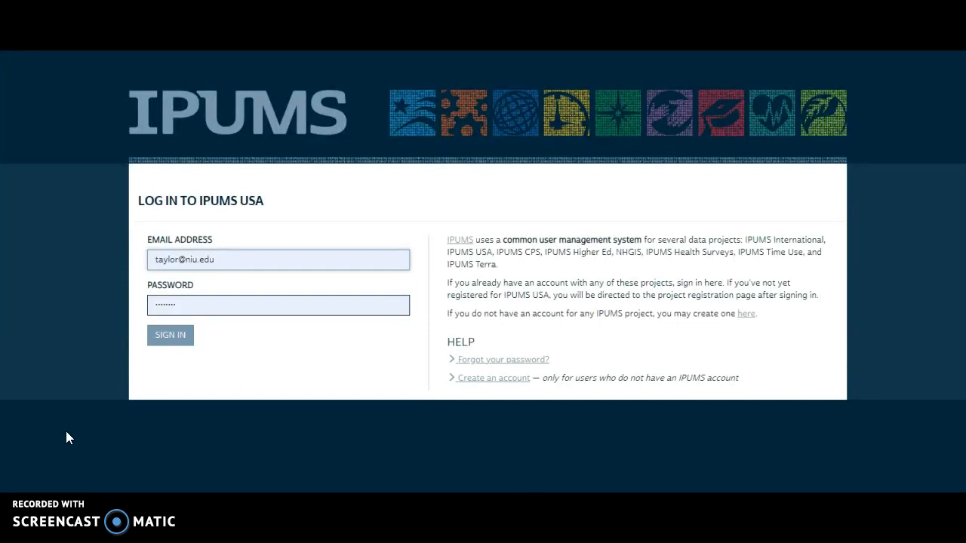
# Sign in to IPUMS USA with the prefilled account credentials and submit the extract request again.
pyautogui.click(495, 380)
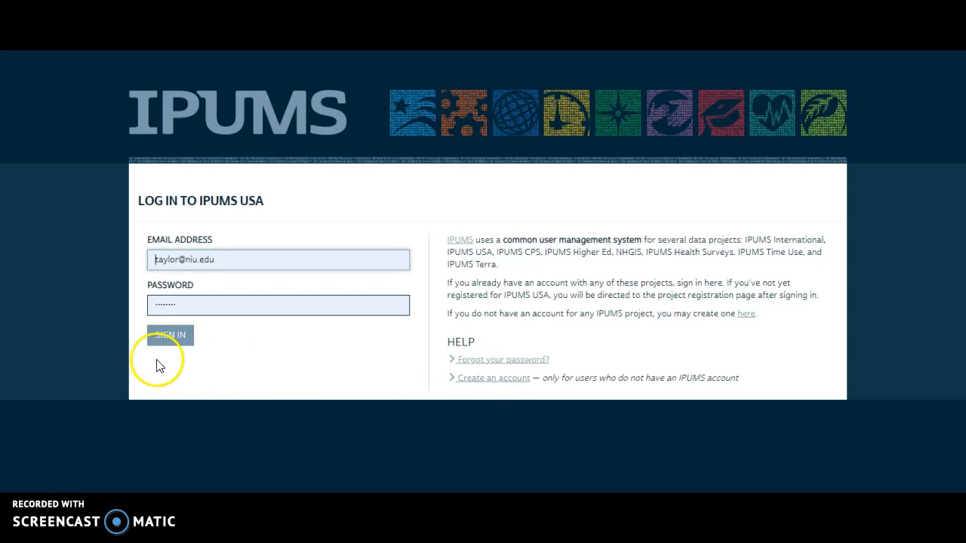
pyautogui.click(175, 337)
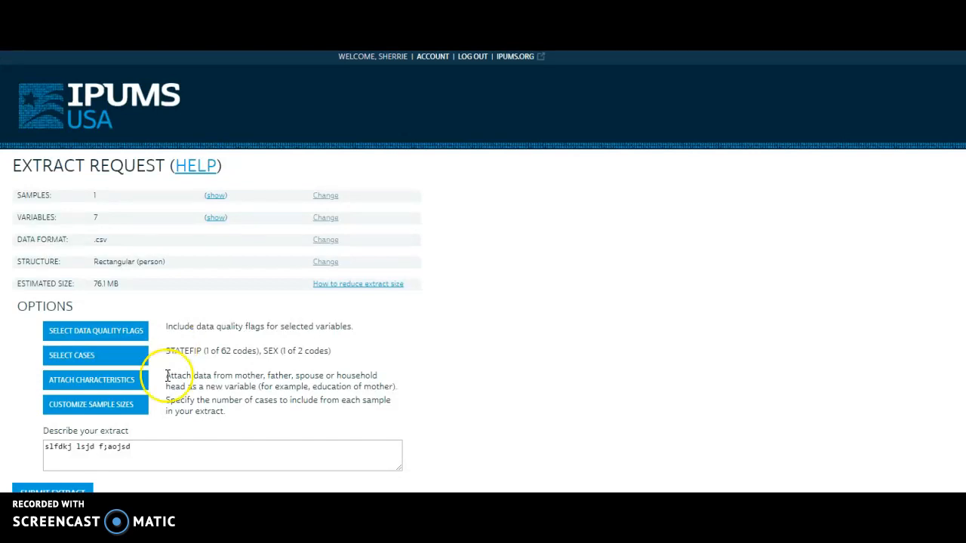
pyautogui.click(72, 491)
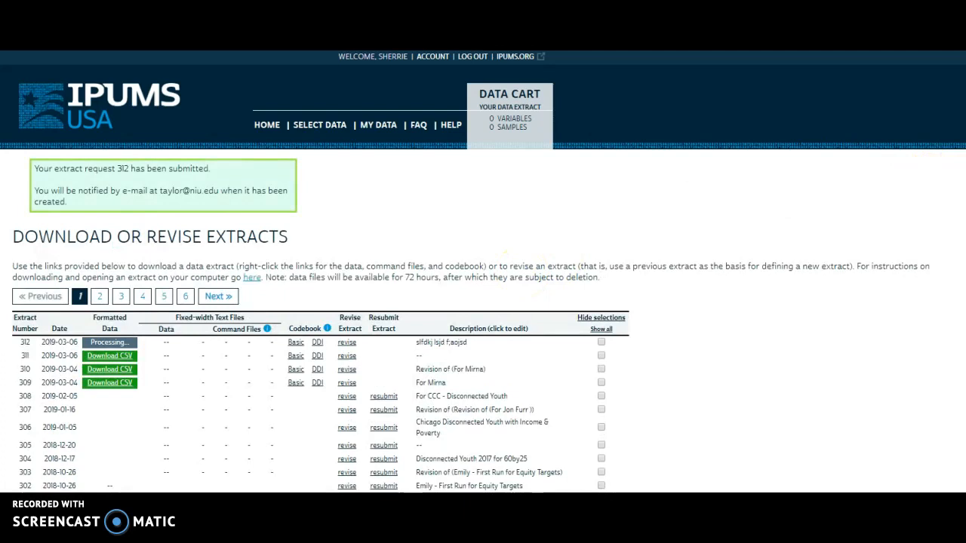
# Try to download and open the CSV file of extract 311 directly, and dismiss the app chooser for .gz files.
pyautogui.scroll(-3, 483, 271)
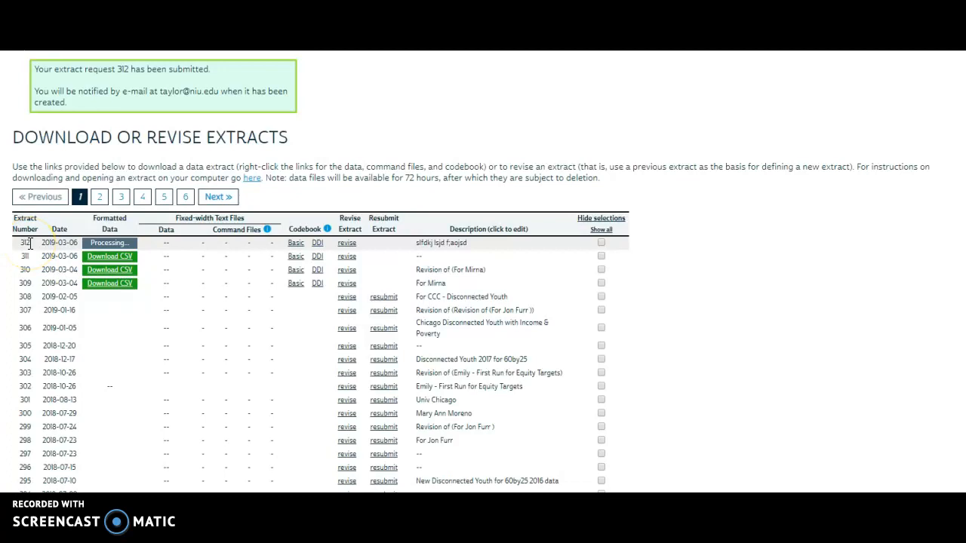
pyautogui.click(681, 243)
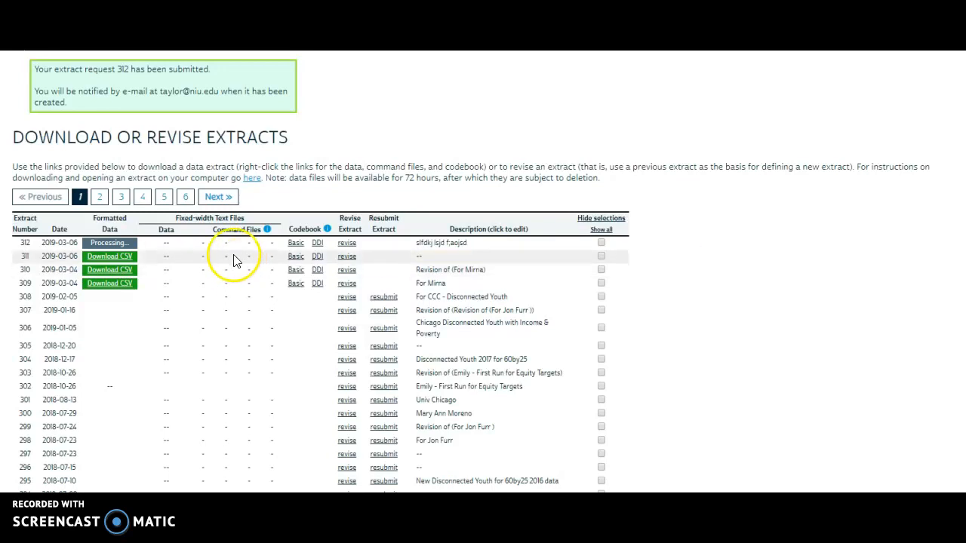
pyautogui.click(289, 173)
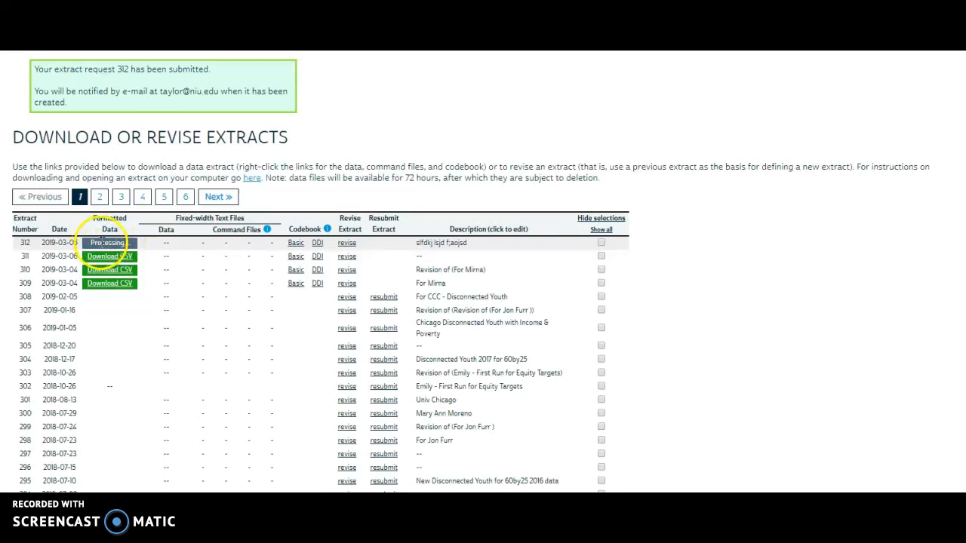
pyautogui.click(115, 259)
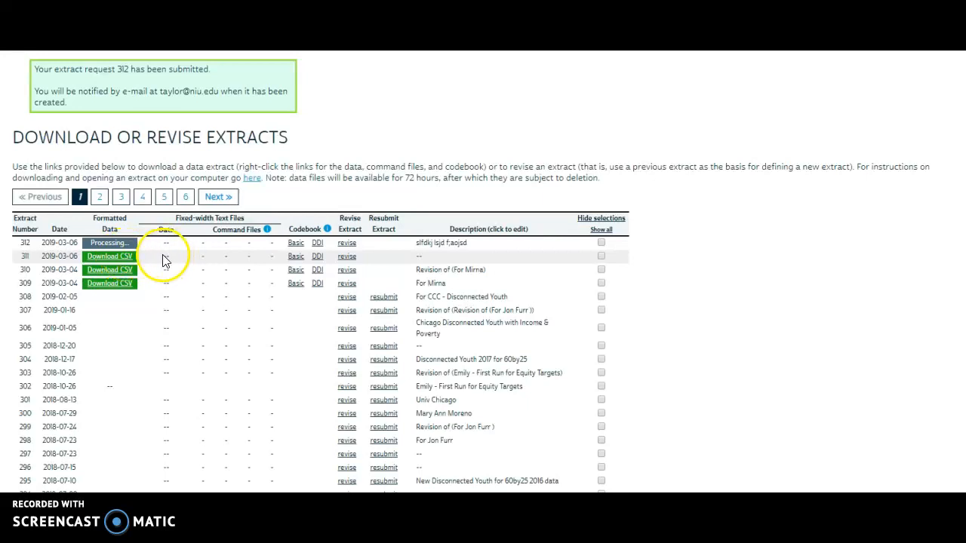
pyautogui.rightClick(115, 261)
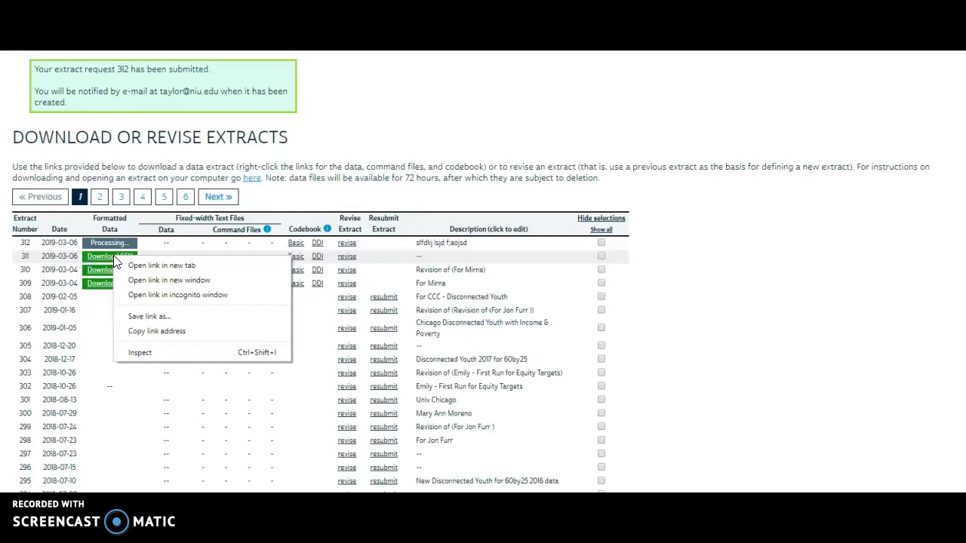
pyautogui.click(104, 261)
pyautogui.click(103, 261)
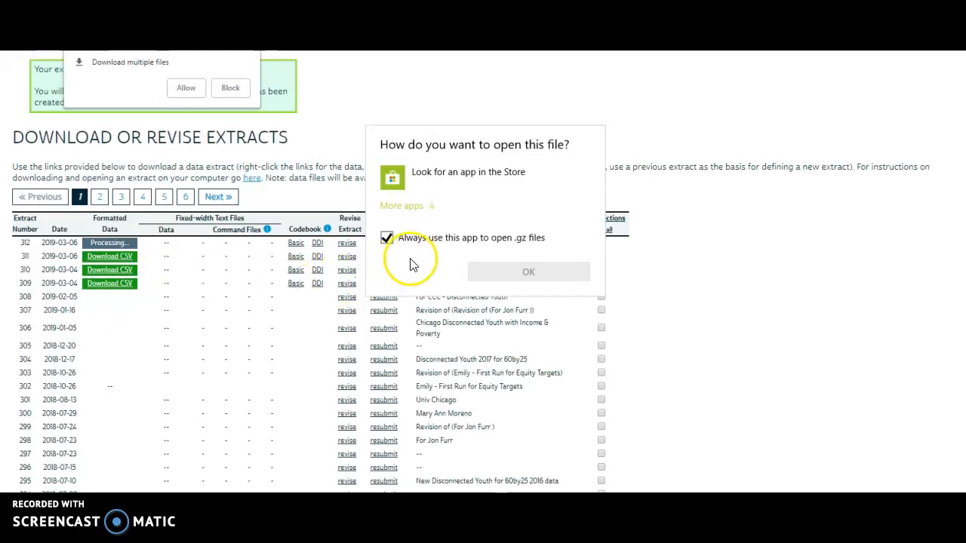
pyautogui.click(319, 181)
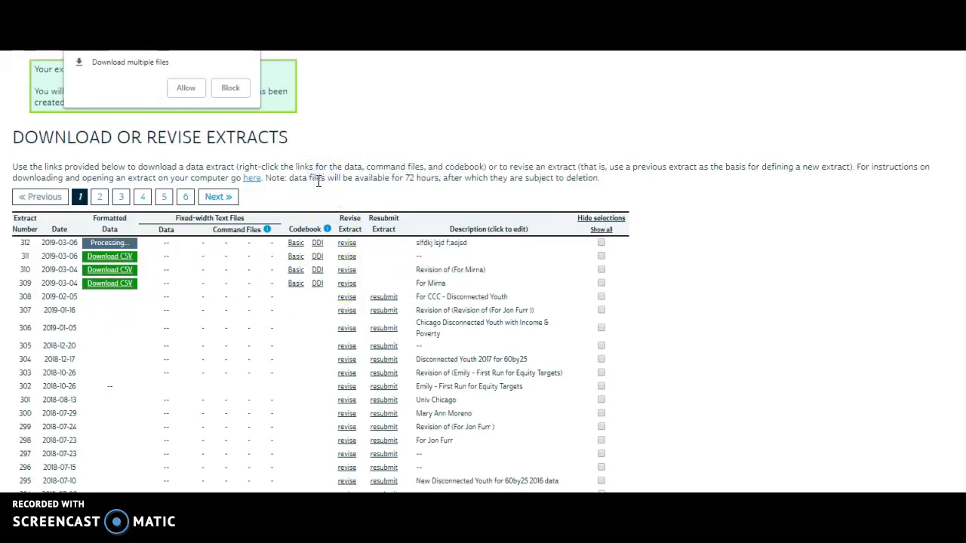
# Save the linked CSV download of extract 311 to the desktop as usa_00311.csv.gz.
pyautogui.click(107, 257)
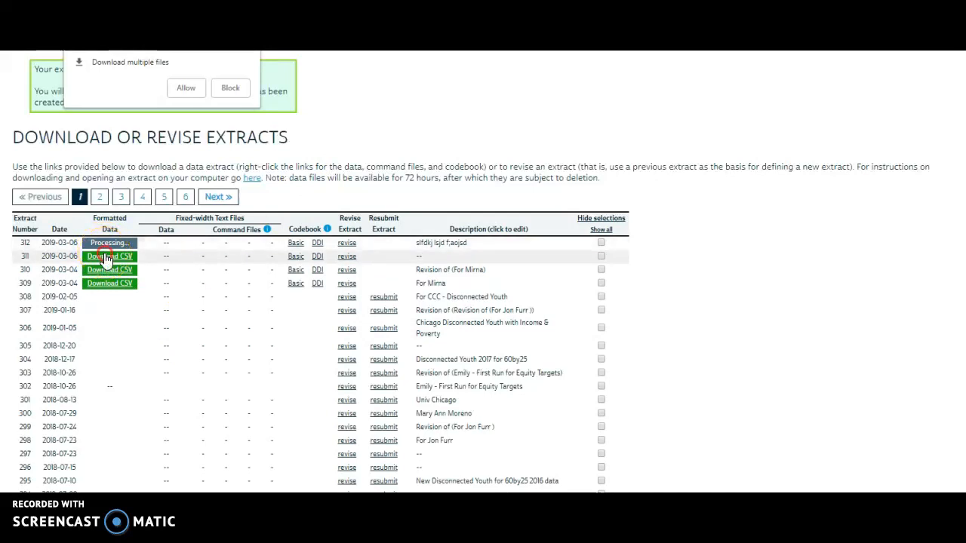
pyautogui.rightClick(106, 257)
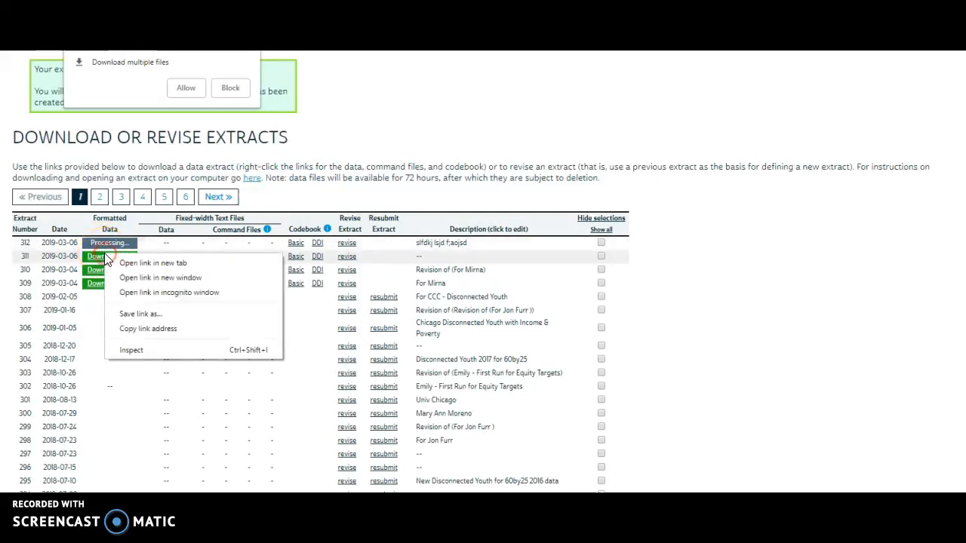
pyautogui.click(142, 317)
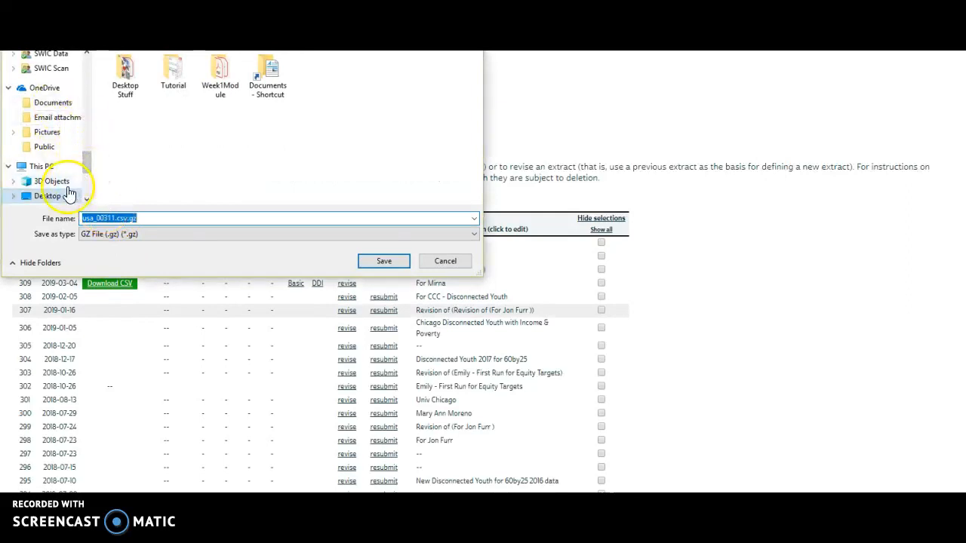
pyautogui.click(371, 264)
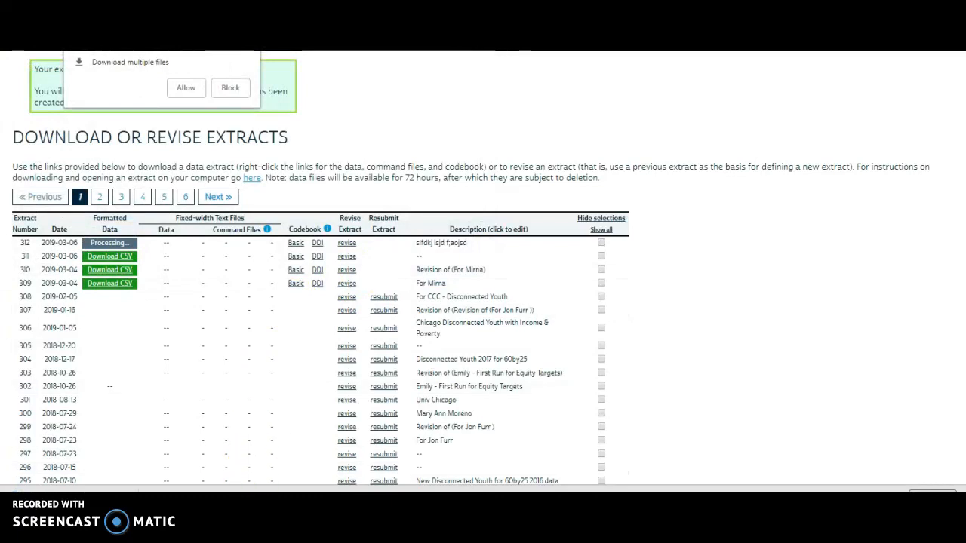
# Switch to File Explorer, open the Desktop folder and locate the saved usa_00311.csv.gz file.
pyautogui.click(102, 531)
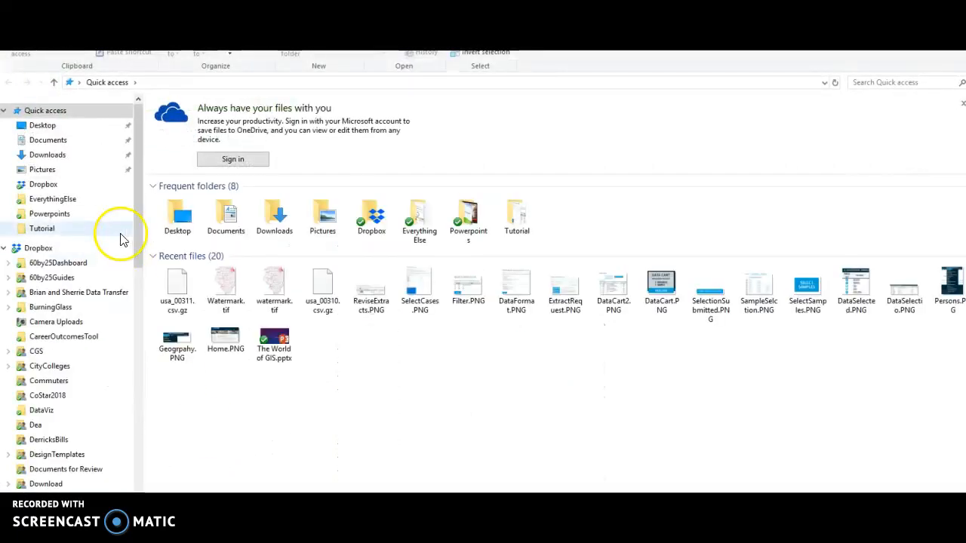
pyautogui.click(65, 127)
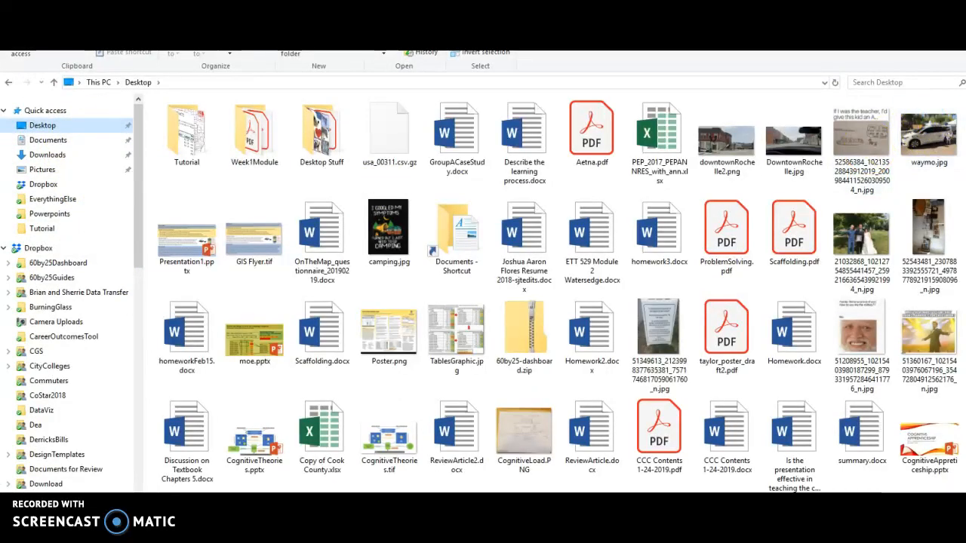
pyautogui.scroll(-1, 562, 293)
pyautogui.click(465, 124)
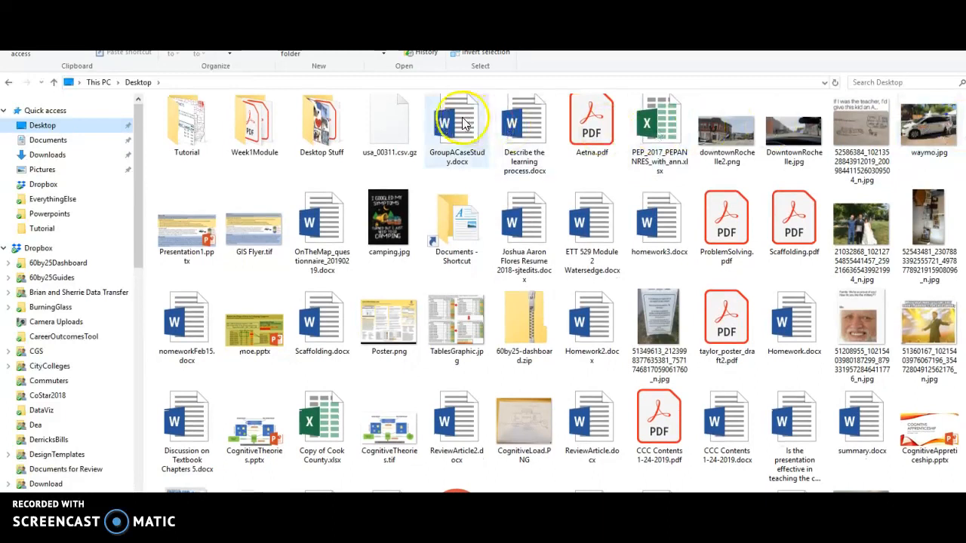
pyautogui.click(380, 128)
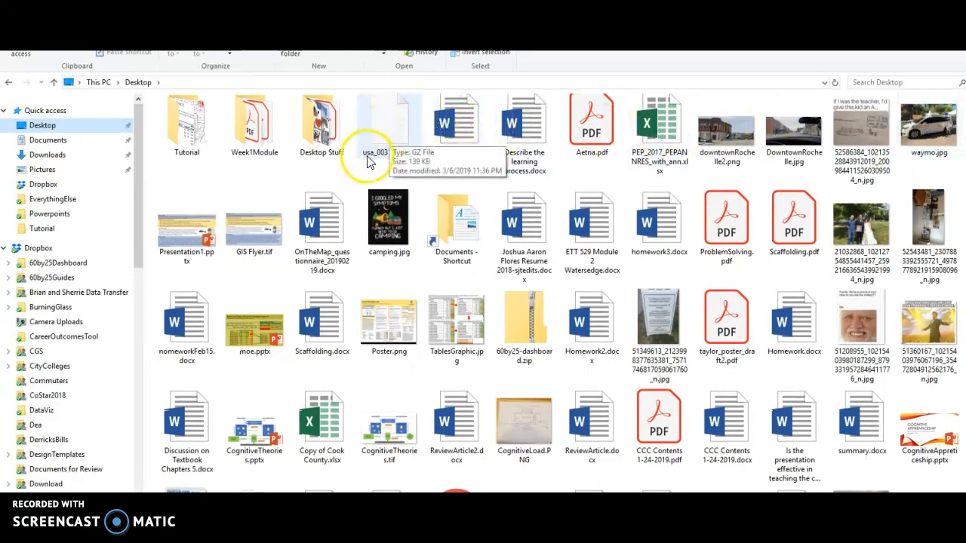
# Extract usa_00311.csv.gz with 7-Zip into a usa_00311.csv folder on the desktop.
pyautogui.rightClick(383, 130)
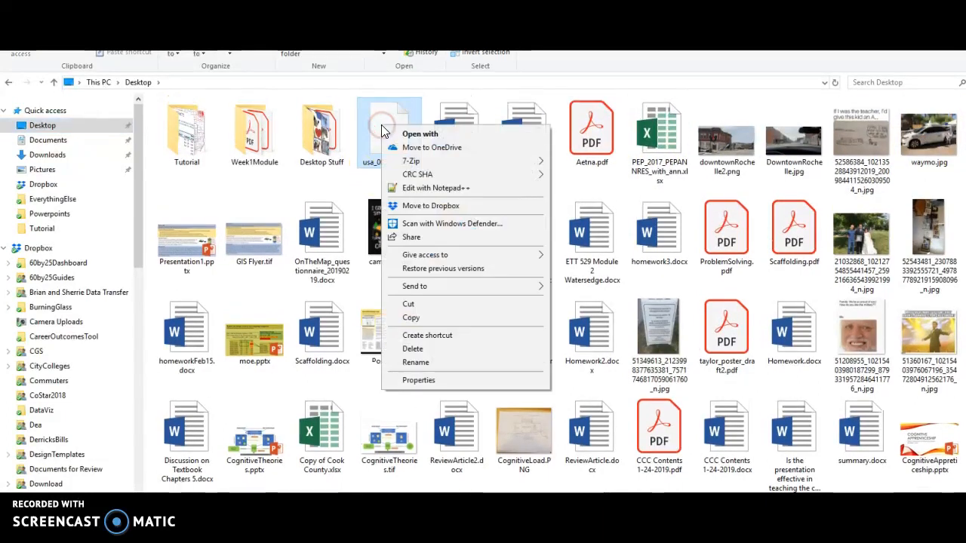
pyautogui.click(406, 162)
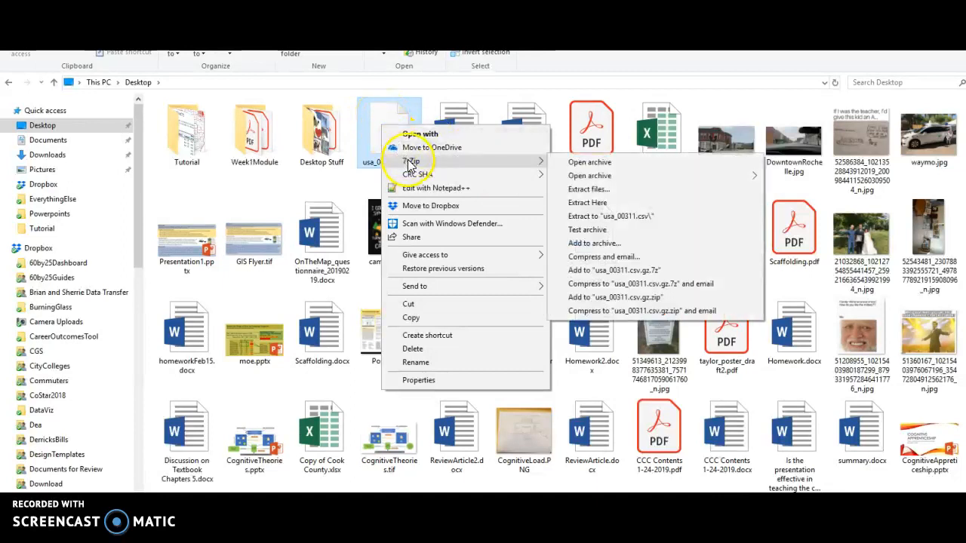
pyautogui.click(596, 191)
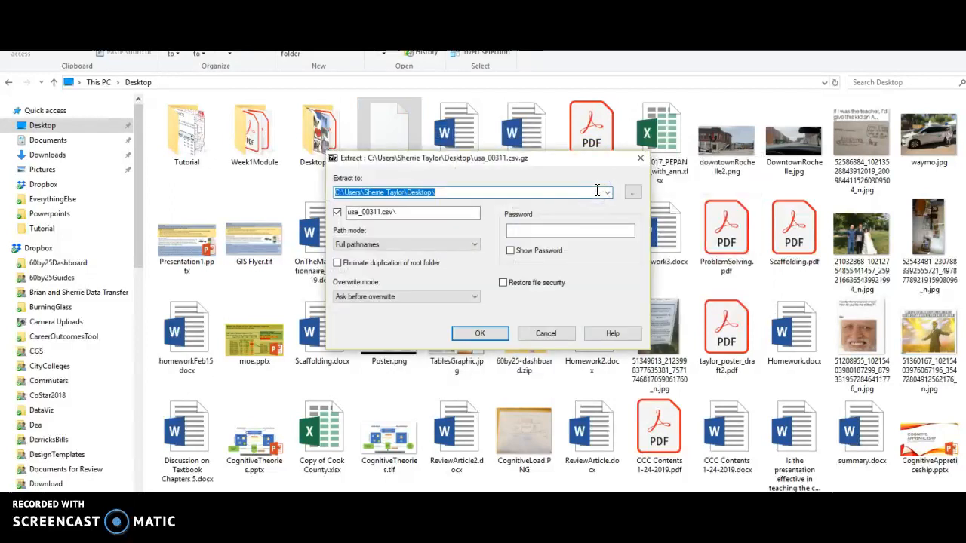
pyautogui.click(487, 334)
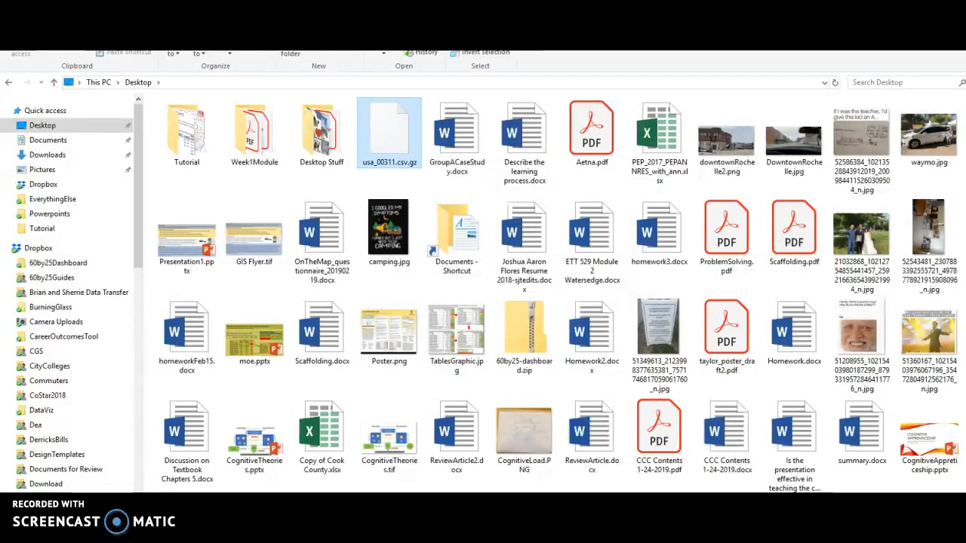
# Open the extracted usa_00311.csv file from its new desktop folder in Excel.
pyautogui.scroll(-5, 910, 418)
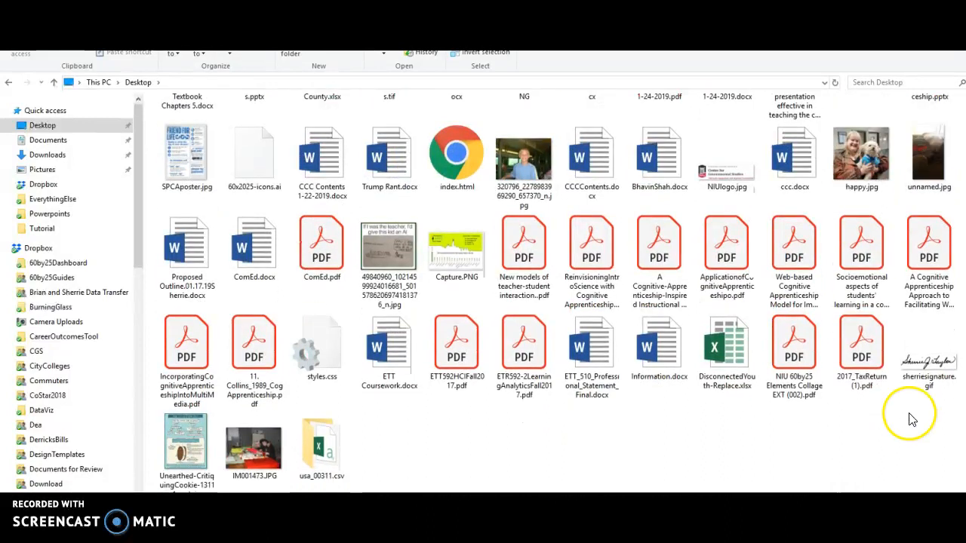
pyautogui.doubleClick(327, 451)
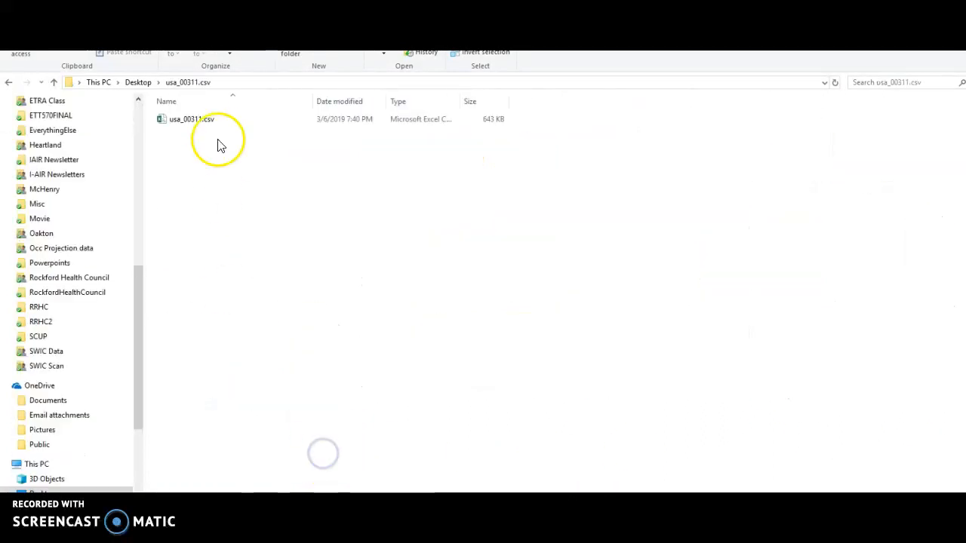
pyautogui.doubleClick(202, 120)
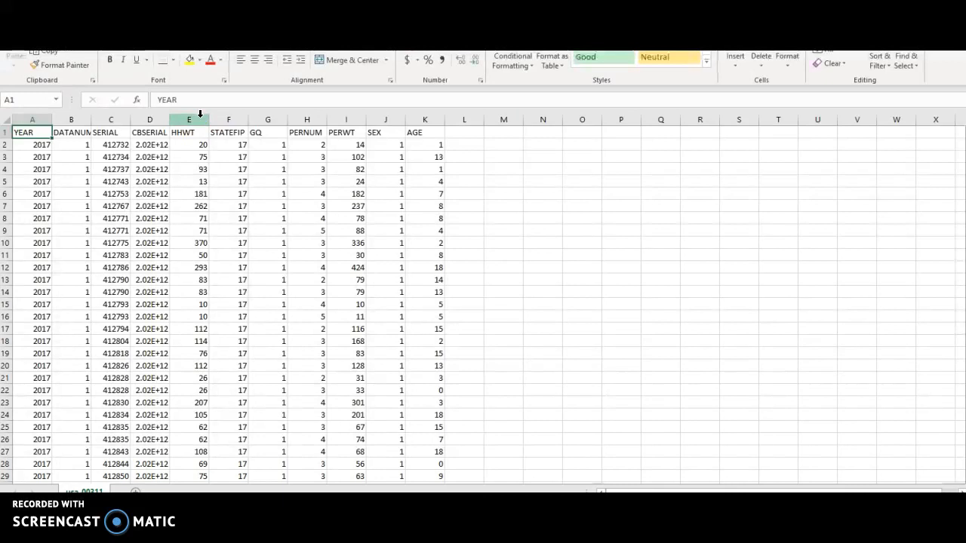
# Auto-fit the widths of all columns in the usa_00311 sheet.
pyautogui.click(189, 193)
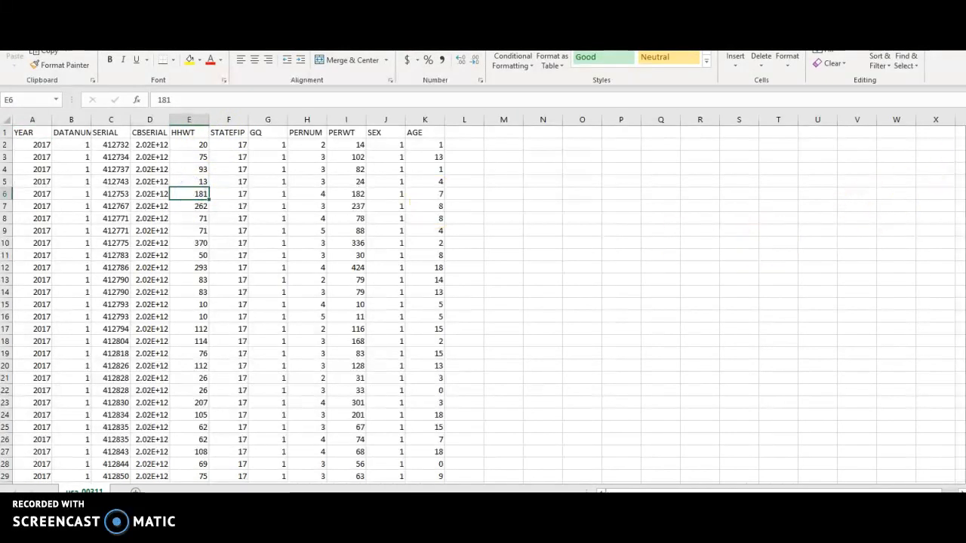
pyautogui.scroll(-1, 483, 302)
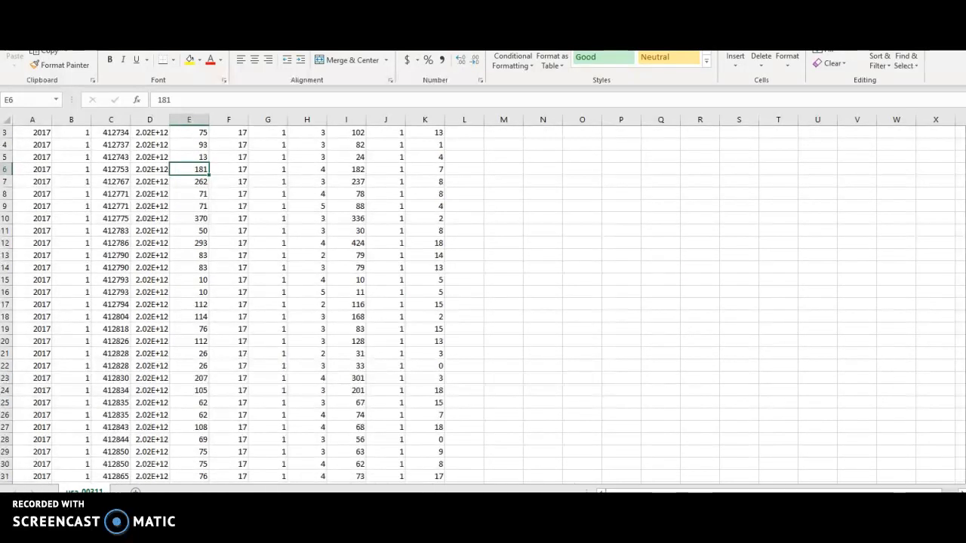
pyautogui.scroll(1, 483, 302)
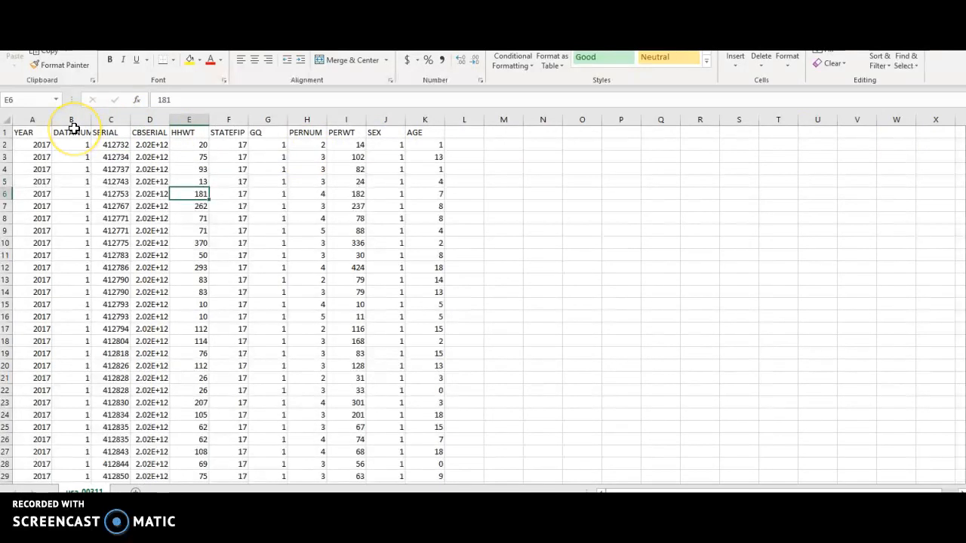
pyautogui.click(6, 121)
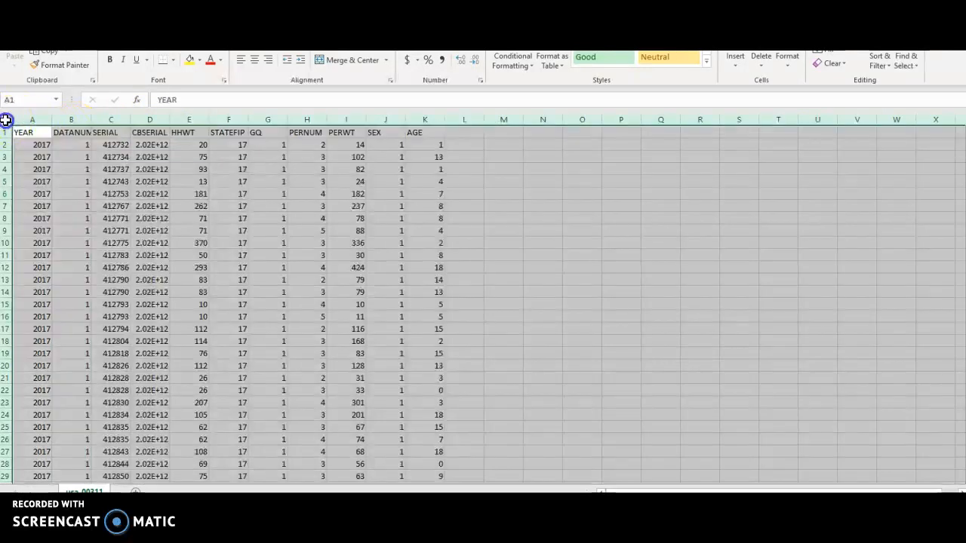
pyautogui.doubleClick(52, 120)
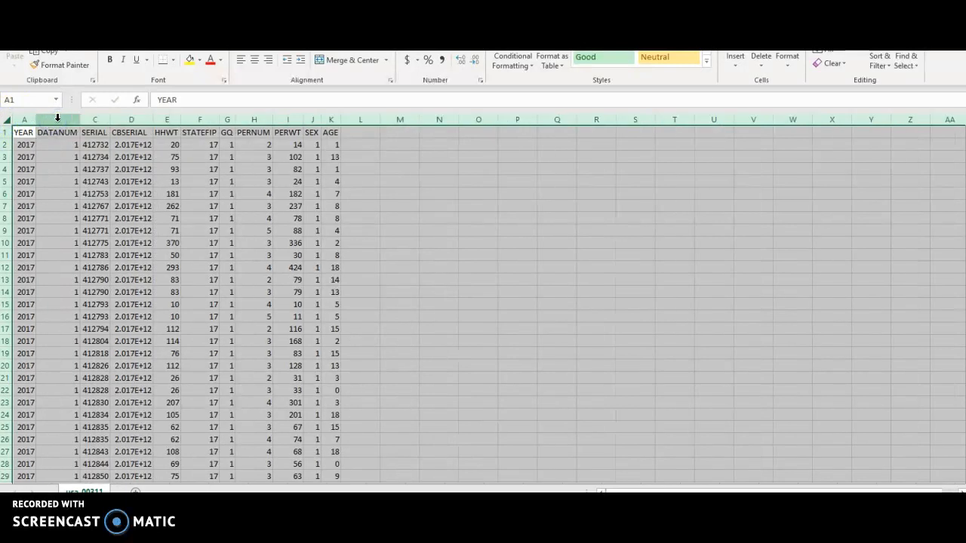
# Examine the HHWT, PERNUM, PERWT, SEX and AGE columns of the extract data.
pyautogui.click(164, 120)
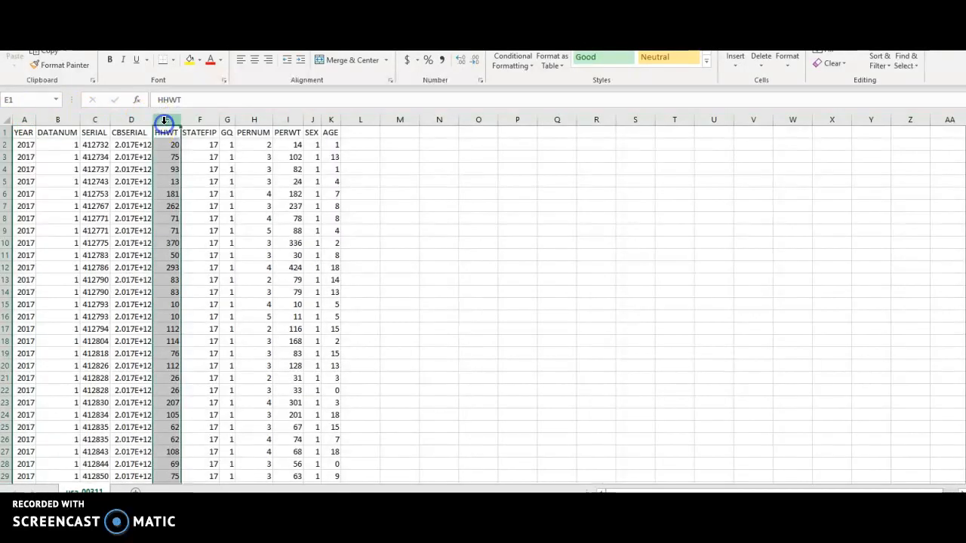
pyautogui.click(252, 121)
pyautogui.click(292, 119)
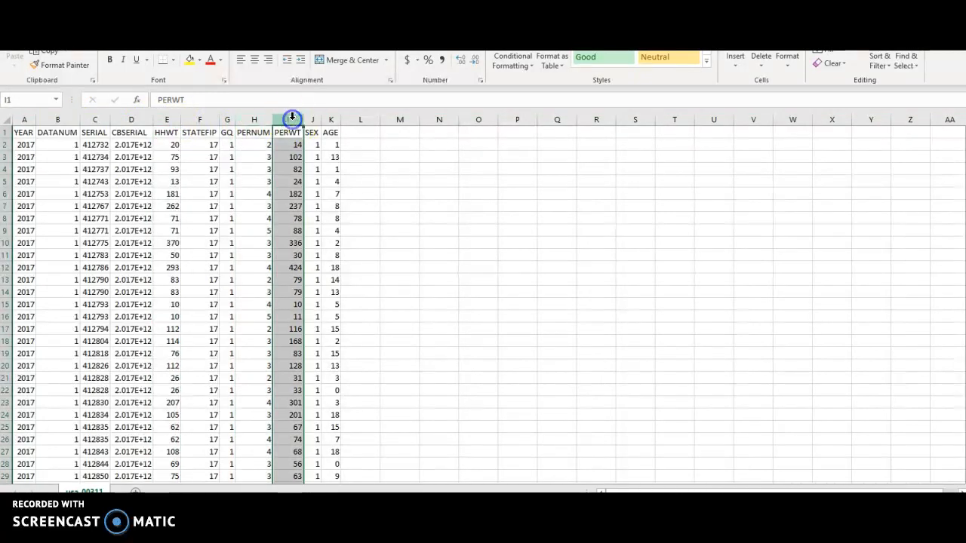
pyautogui.moveTo(297, 120); pyautogui.dragTo(330, 120)
pyautogui.click(315, 158)
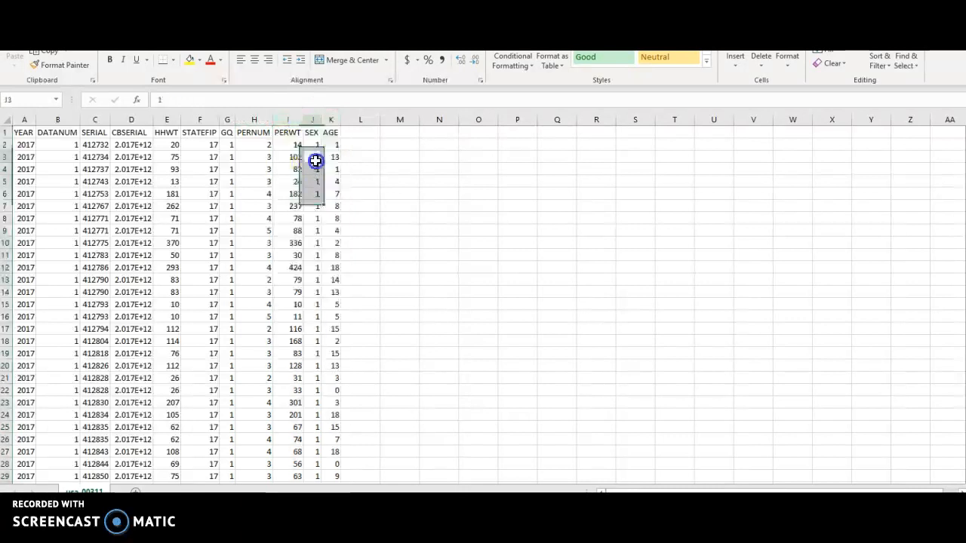
pyautogui.click(327, 192)
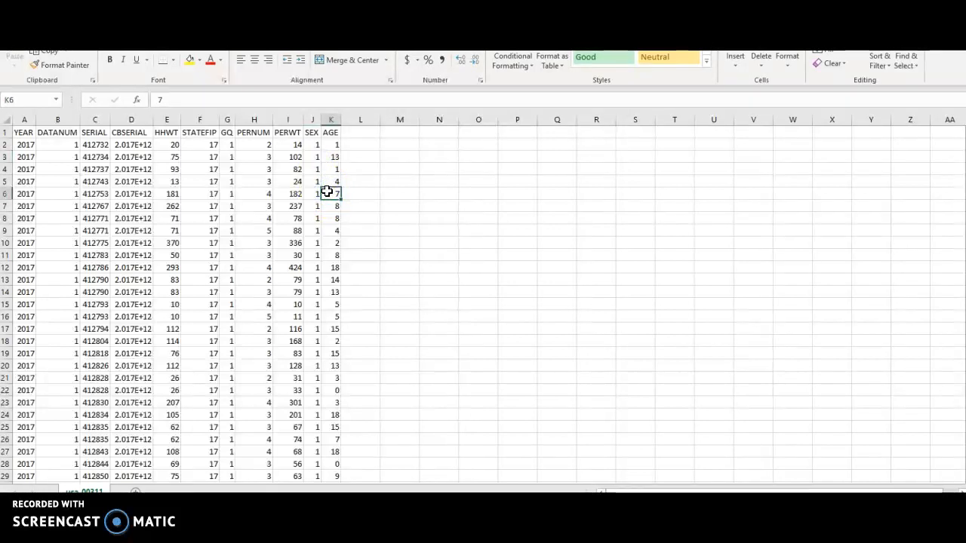
pyautogui.click(289, 145)
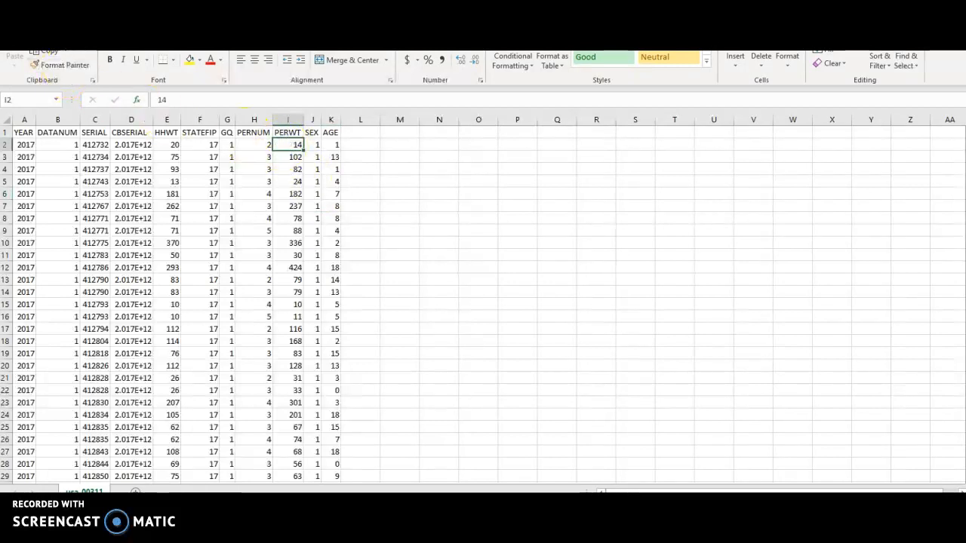
pyautogui.click(71, 27)
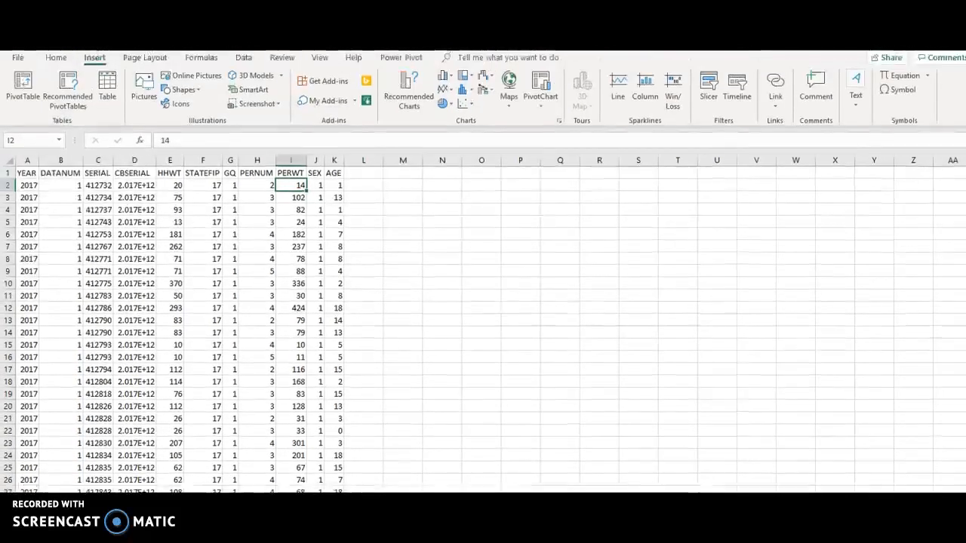
pyautogui.click(23, 86)
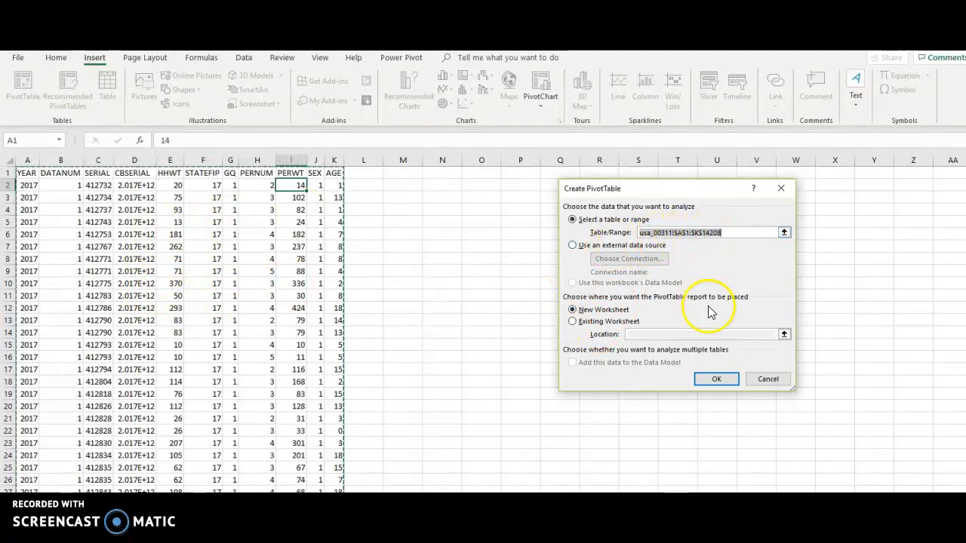
pyautogui.click(447, 281)
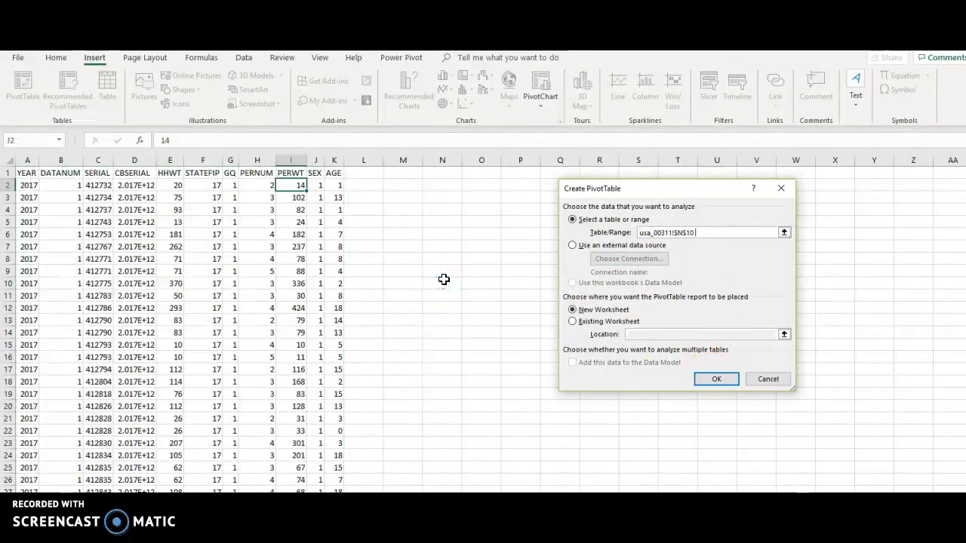
pyautogui.click(442, 245)
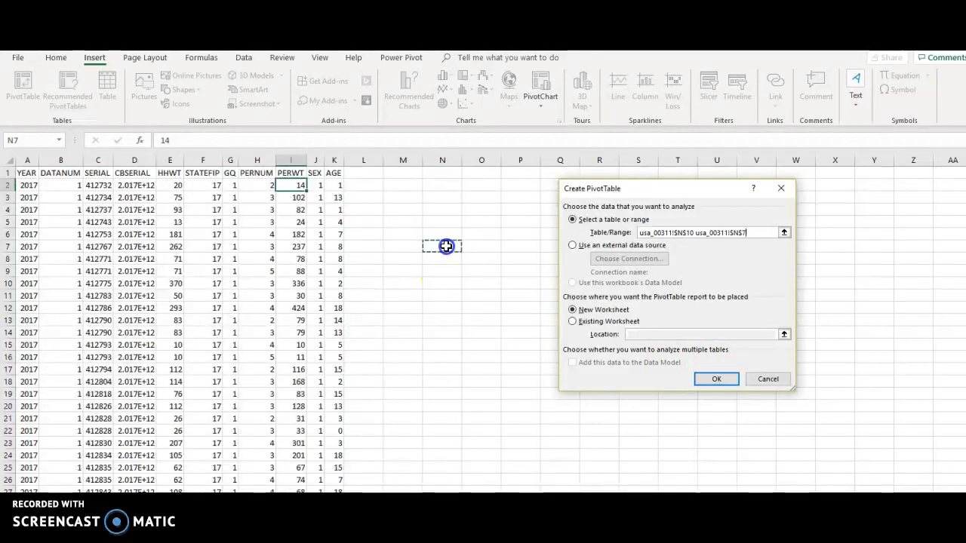
pyautogui.click(767, 379)
pyautogui.click(453, 320)
pyautogui.click(22, 85)
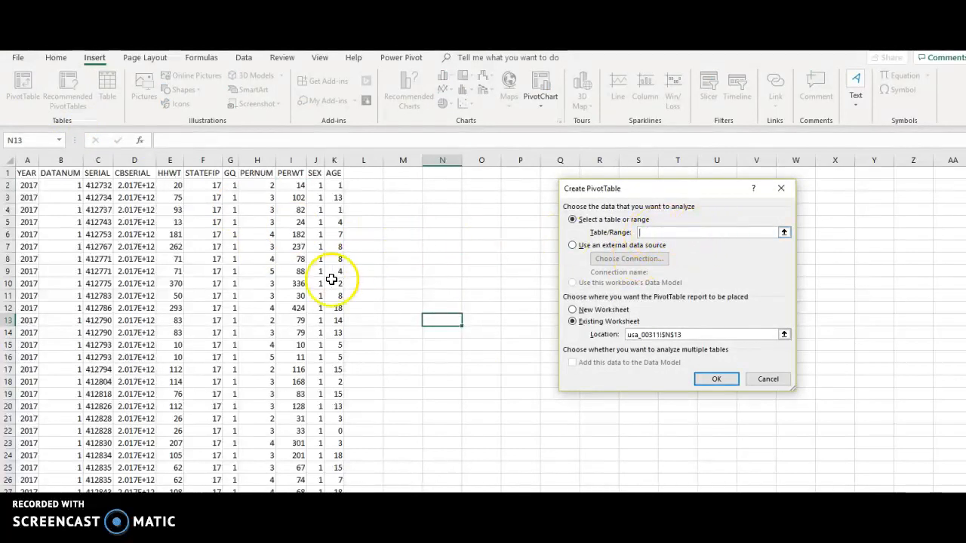
pyautogui.click(279, 332)
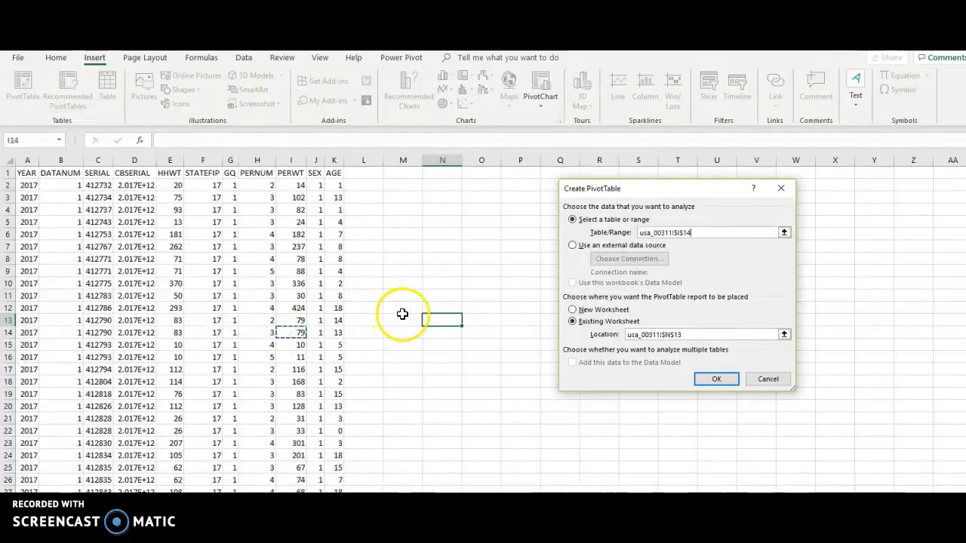
pyautogui.click(761, 380)
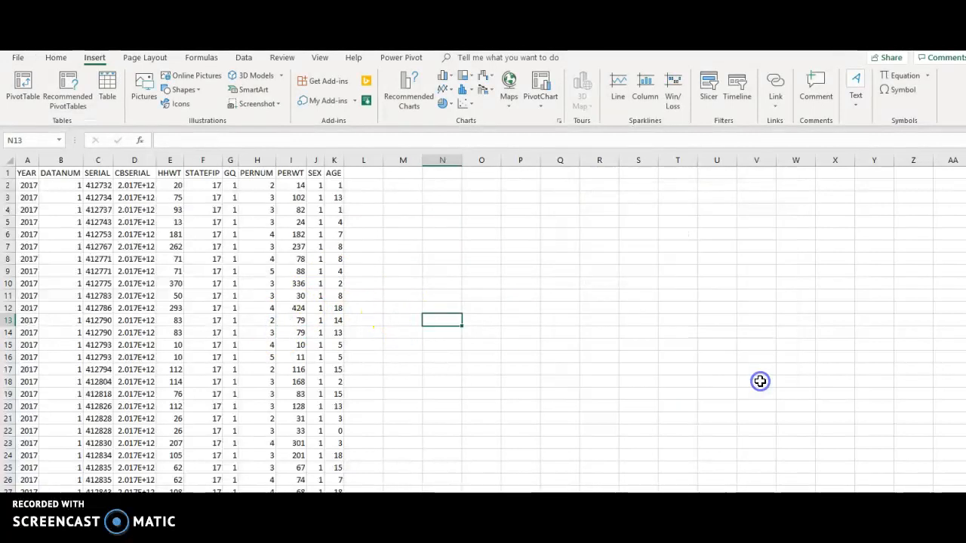
# Create a PivotTable on a new worksheet from the full data range usa_00311!$A$1:$K$14208.
pyautogui.click(230, 295)
pyautogui.click(22, 89)
pyautogui.click(442, 246)
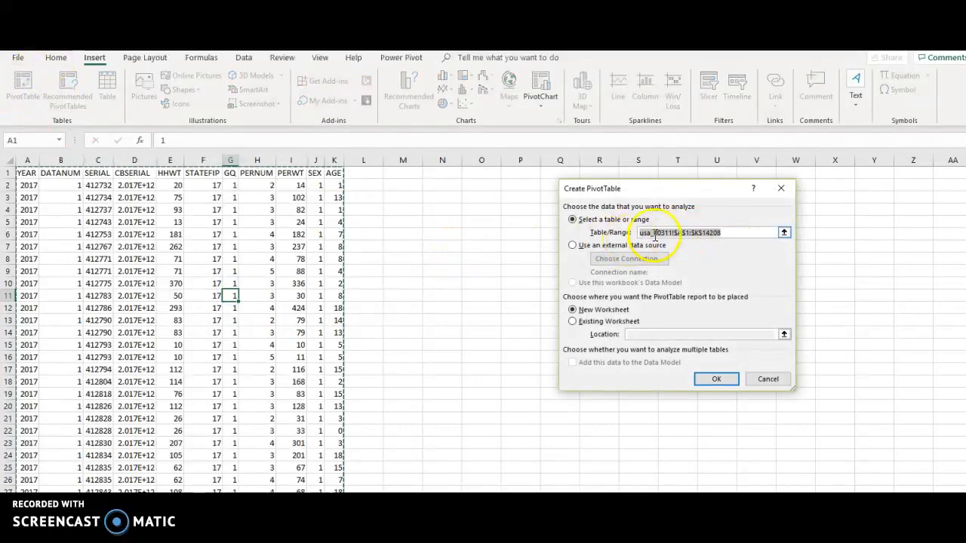
pyautogui.click(713, 380)
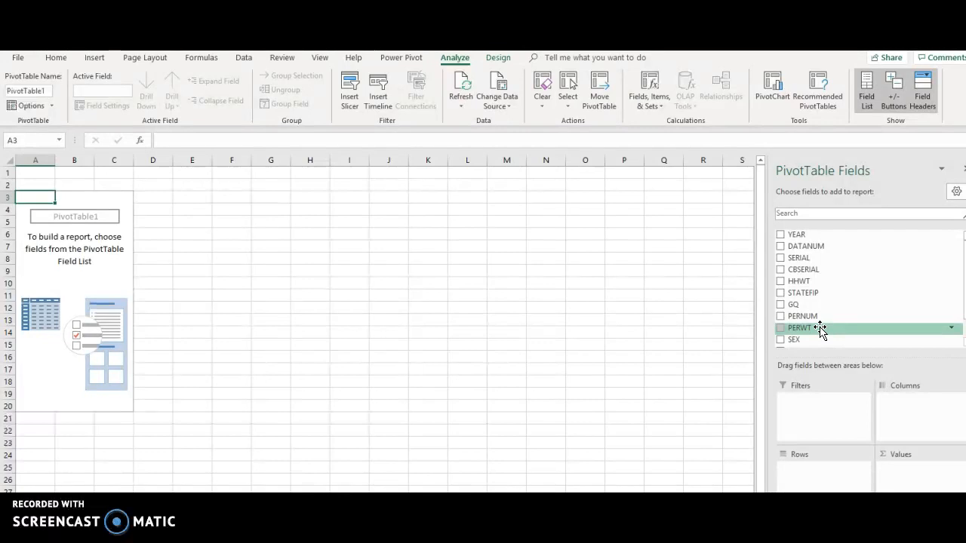
# Summarize the PivotTable with the sum of PERWT as values and AGE as rows.
pyautogui.moveTo(820, 332); pyautogui.dragTo(903, 467)
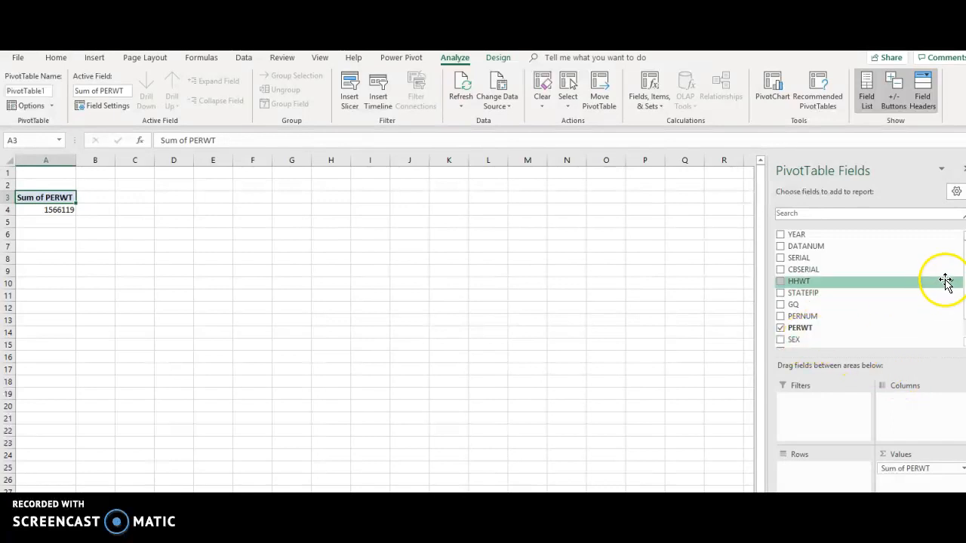
pyautogui.scroll(-1, 868, 294)
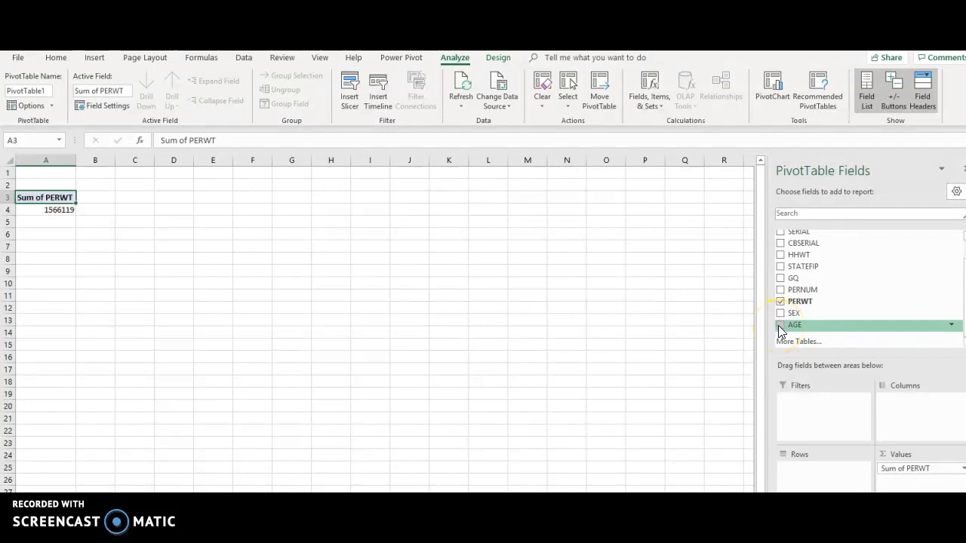
pyautogui.moveTo(781, 332); pyautogui.dragTo(795, 466)
pyautogui.click(265, 308)
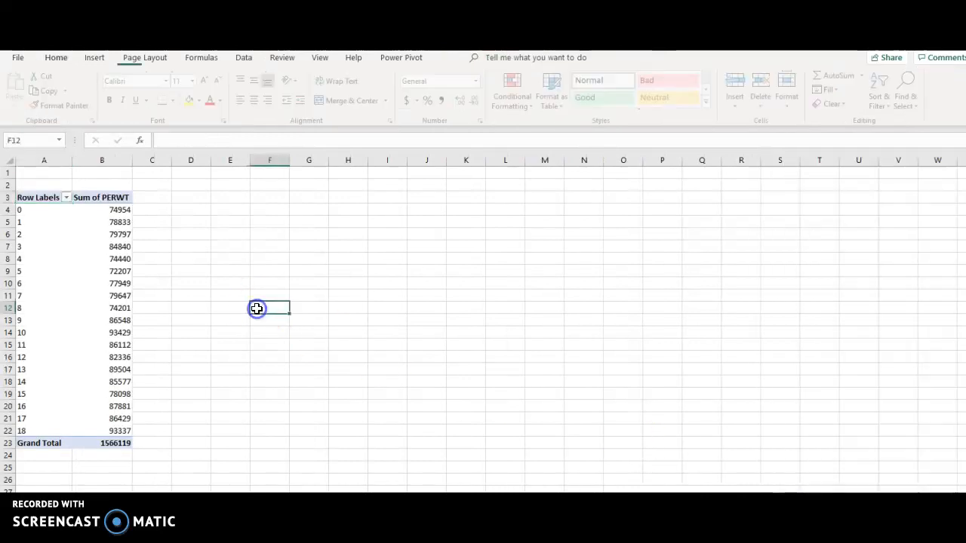
pyautogui.click(119, 210)
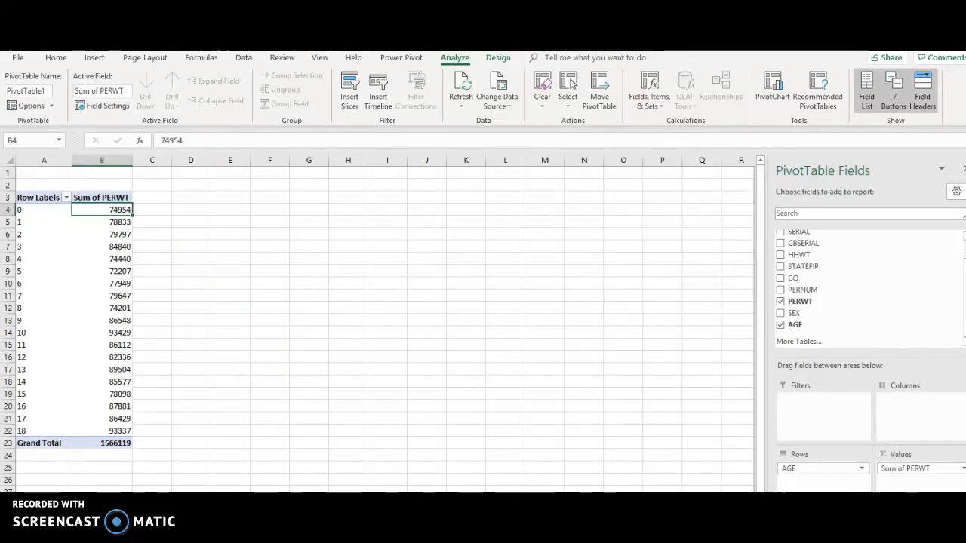
# Switch to the IPUMS USA downloads page in Chrome and allow the site to download multiple files.
pyautogui.moveTo(607, 492)
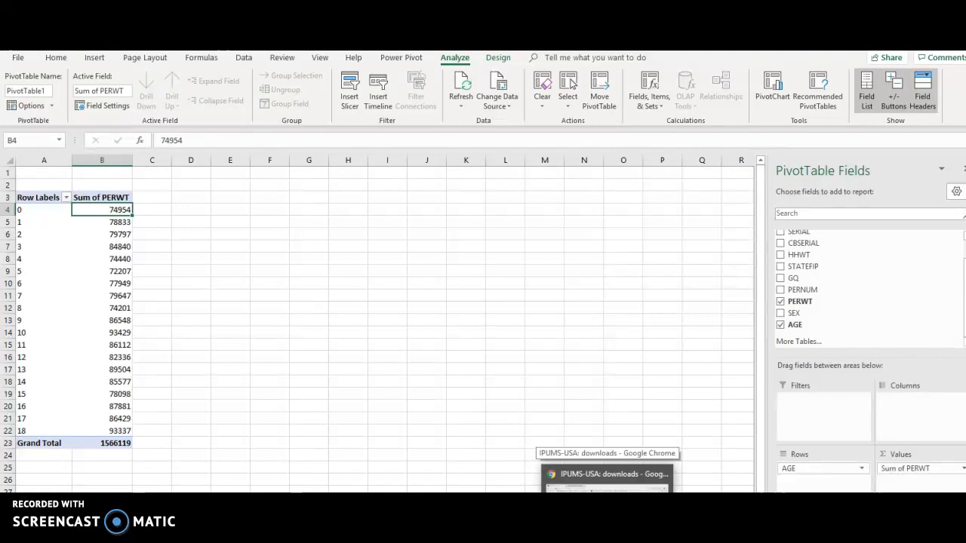
pyautogui.click(607, 476)
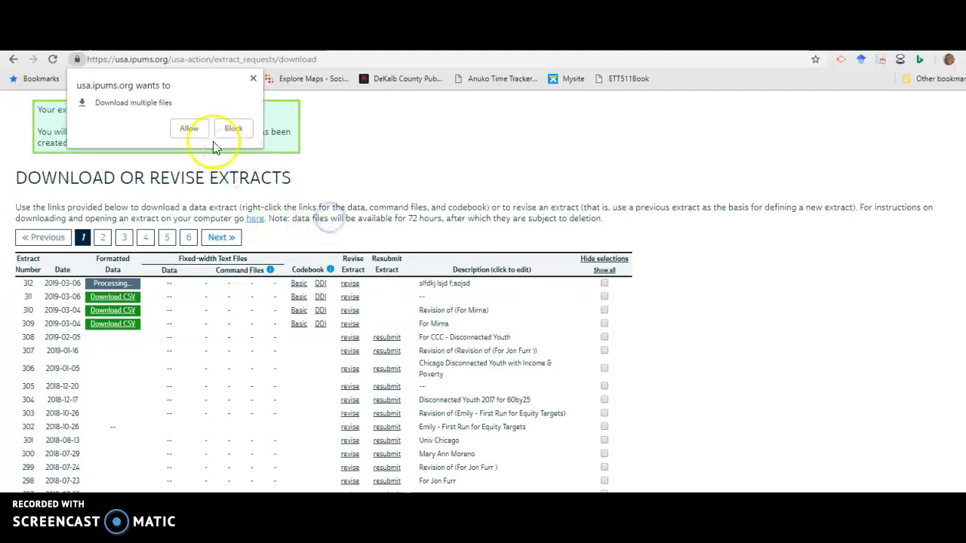
pyautogui.click(189, 129)
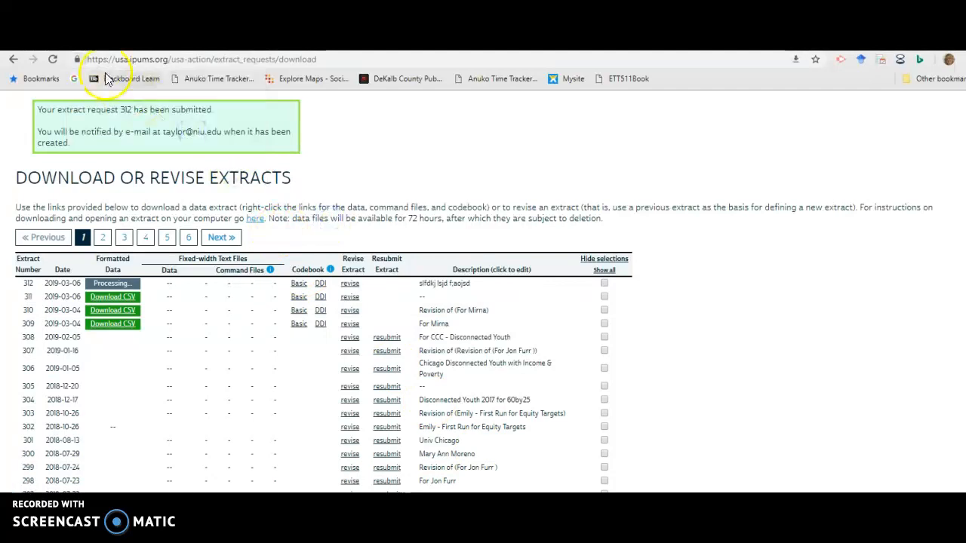
# Leave the downloads page for the main IPUMS site and open the IPUMS USA home page.
pyautogui.click(11, 61)
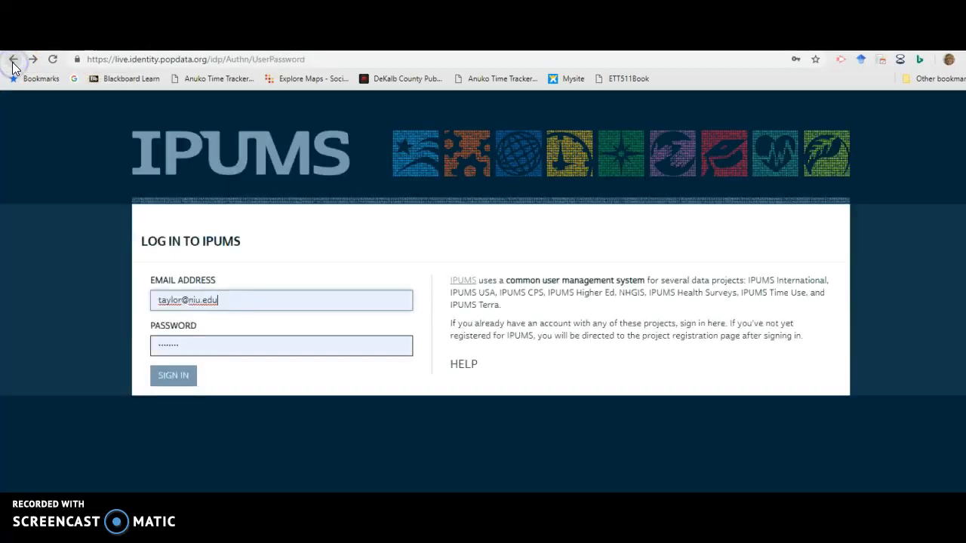
pyautogui.click(183, 165)
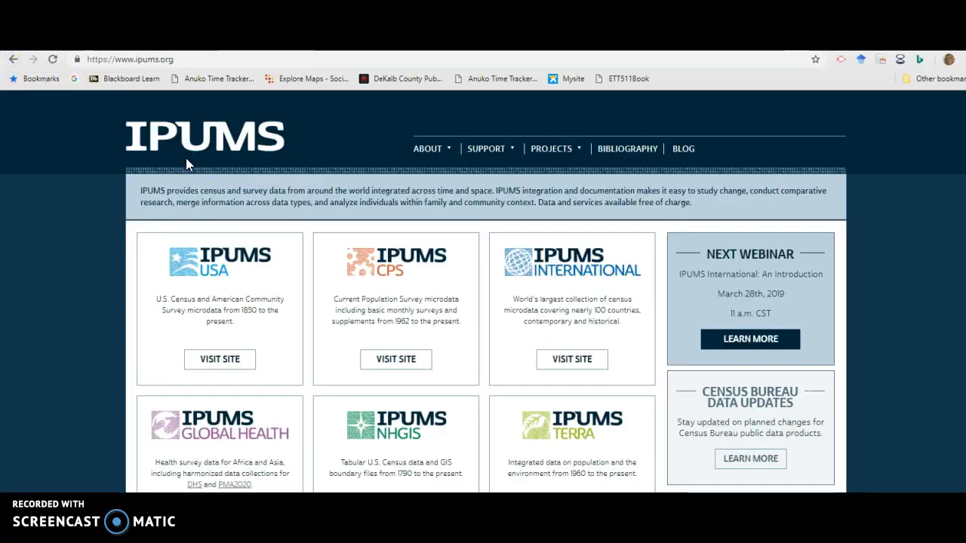
pyautogui.click(235, 361)
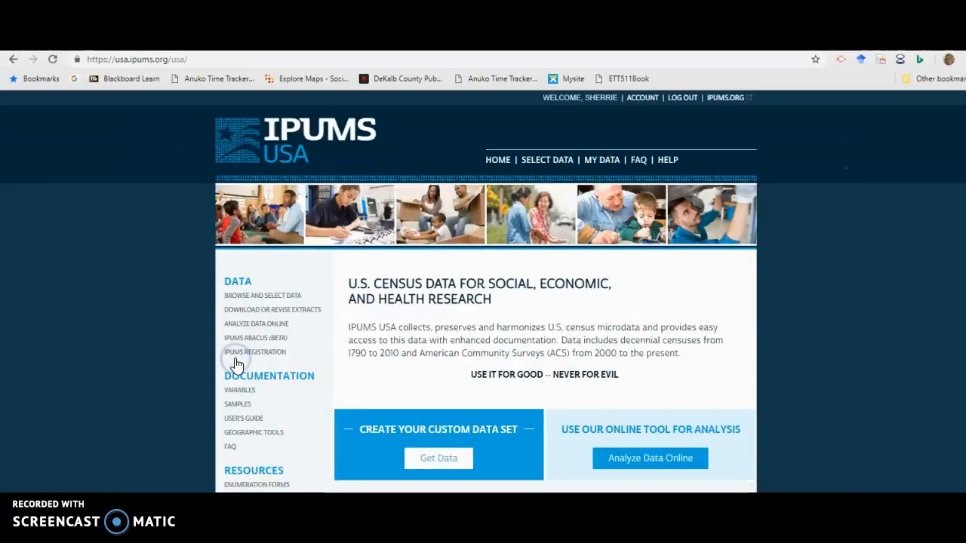
# Open the Citation and Use page and review the recommended IPUMS-USA citations, highlighting the short form for policy briefs.
pyautogui.scroll(-3, 837, 265)
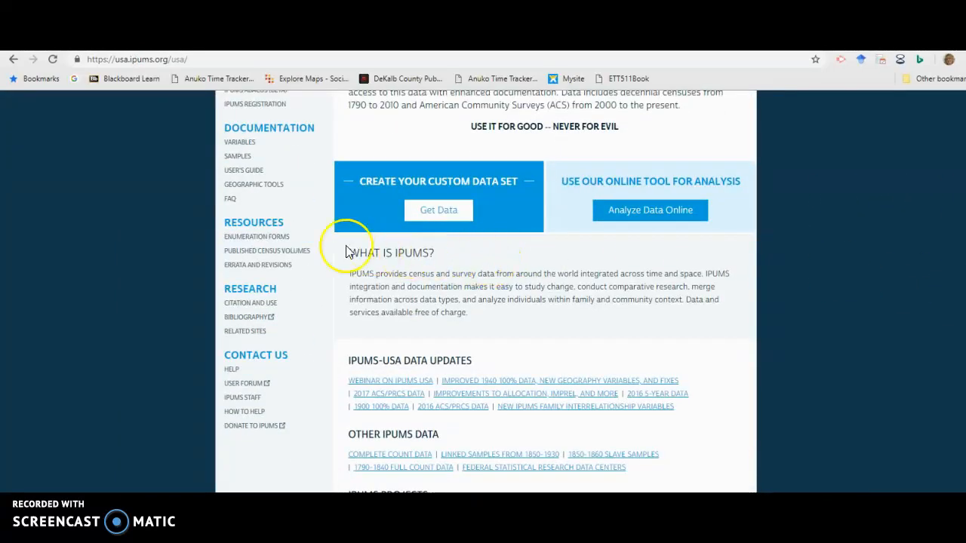
pyautogui.click(266, 304)
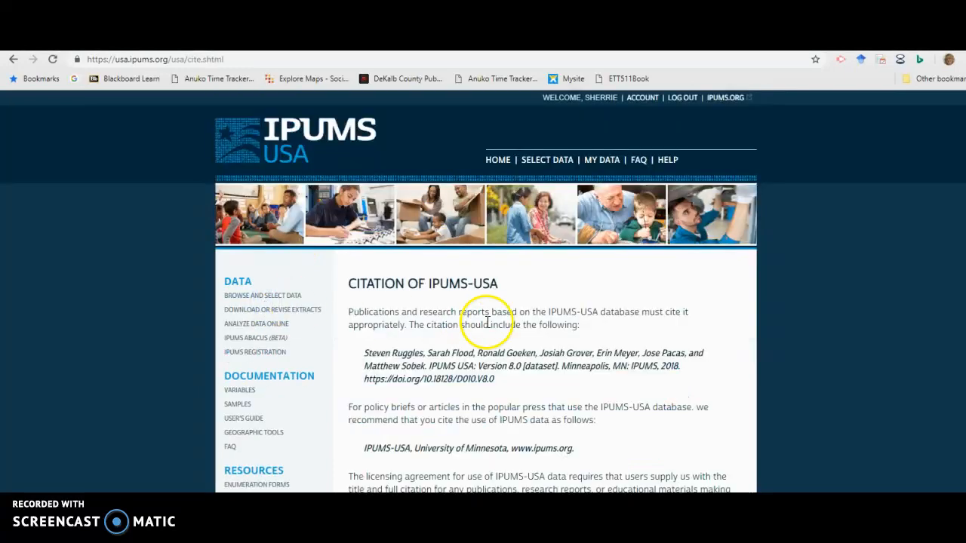
pyautogui.scroll(-2, 529, 325)
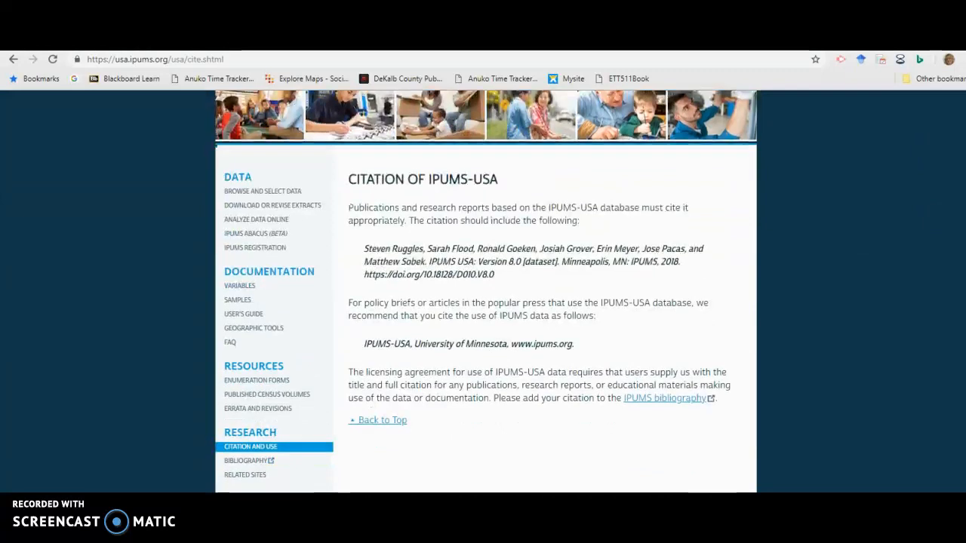
pyautogui.moveTo(575, 288); pyautogui.dragTo(357, 291)
pyautogui.click(384, 312)
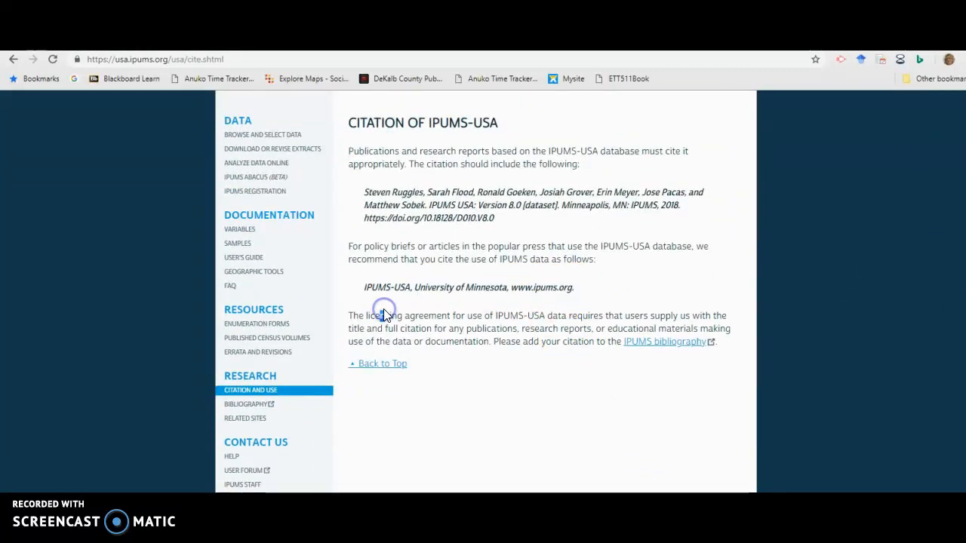